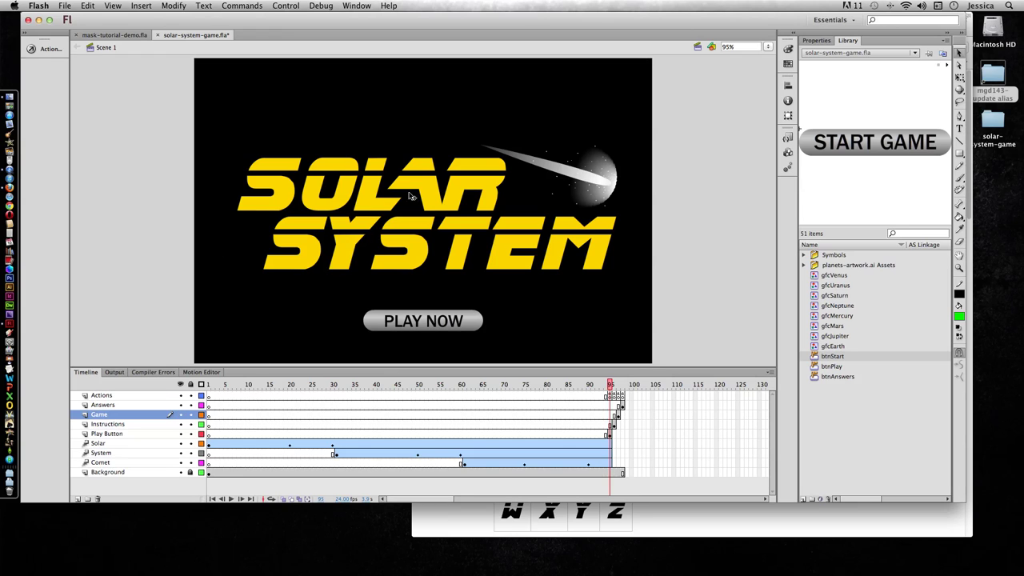
# Step: Bring the dafont Blade Runner Movie Font page in Firefox to the front
pyautogui.click(715, 514)
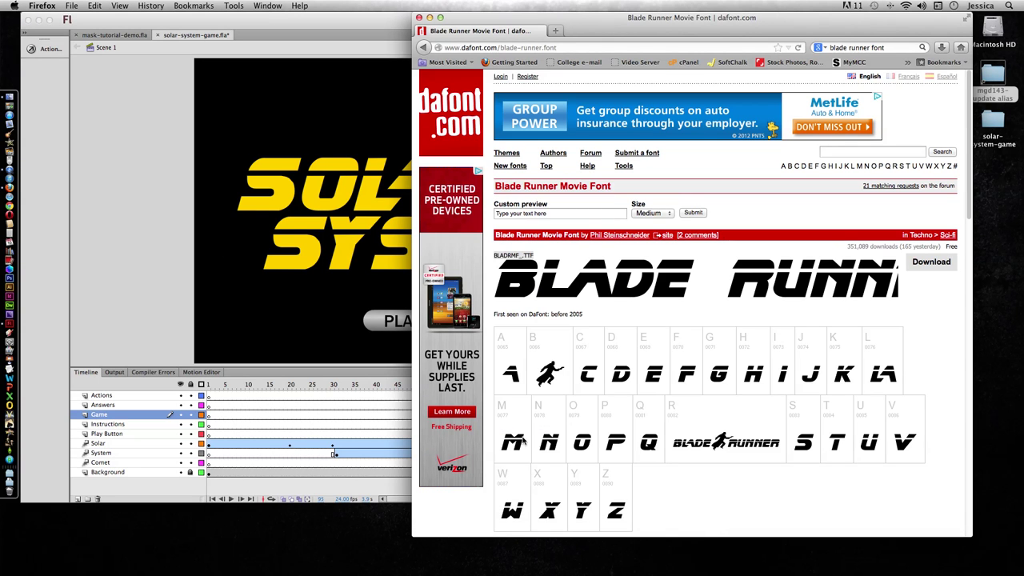
# Step: Return the Flash solar-system-game document to the front of Firefox
pyautogui.click(136, 310)
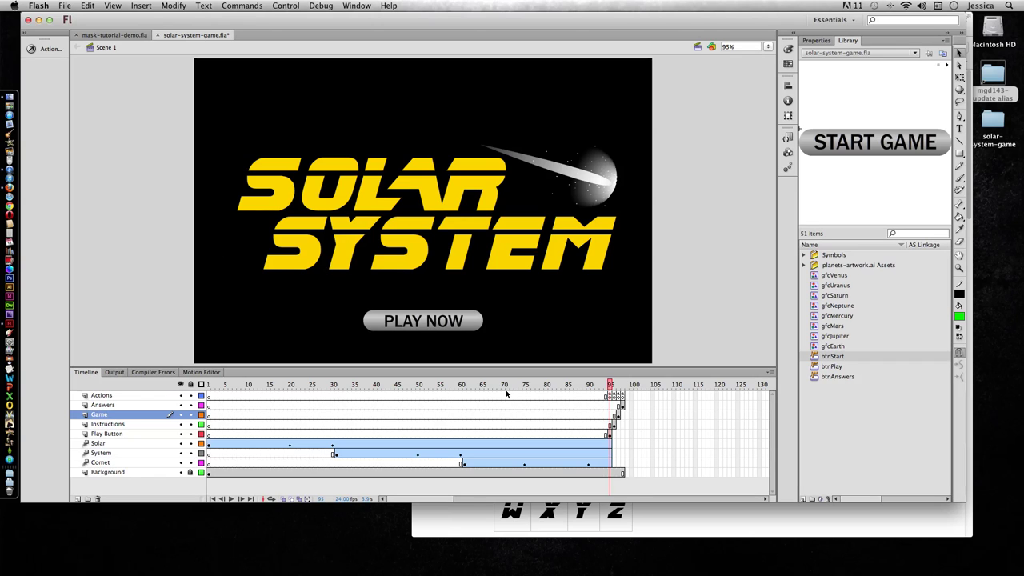
# Step: Test the movie as a SWF with Cmd+Enter and reposition the preview window
pyautogui.press('super+Return')
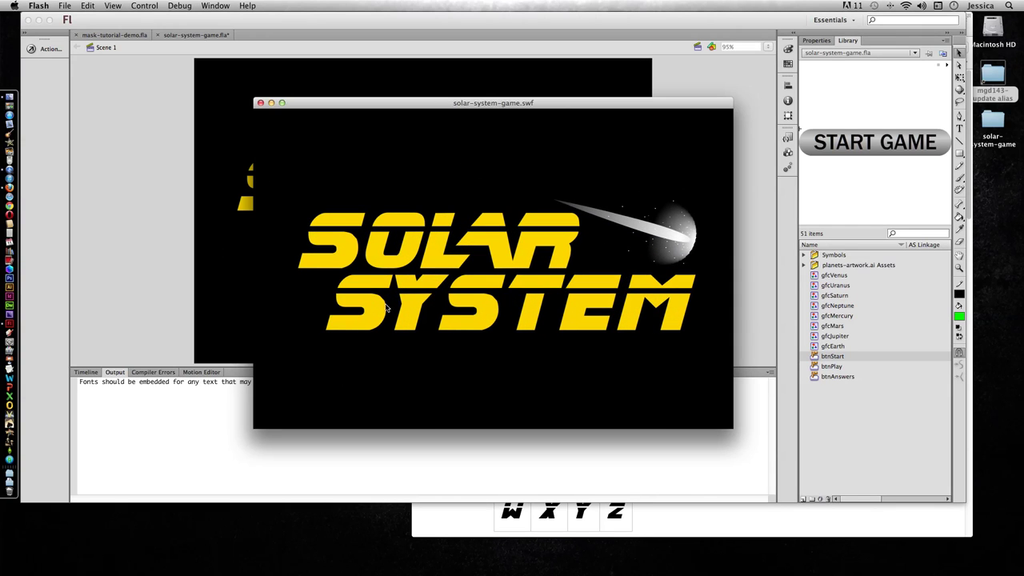
pyautogui.moveTo(470, 97); pyautogui.dragTo(665, 12)
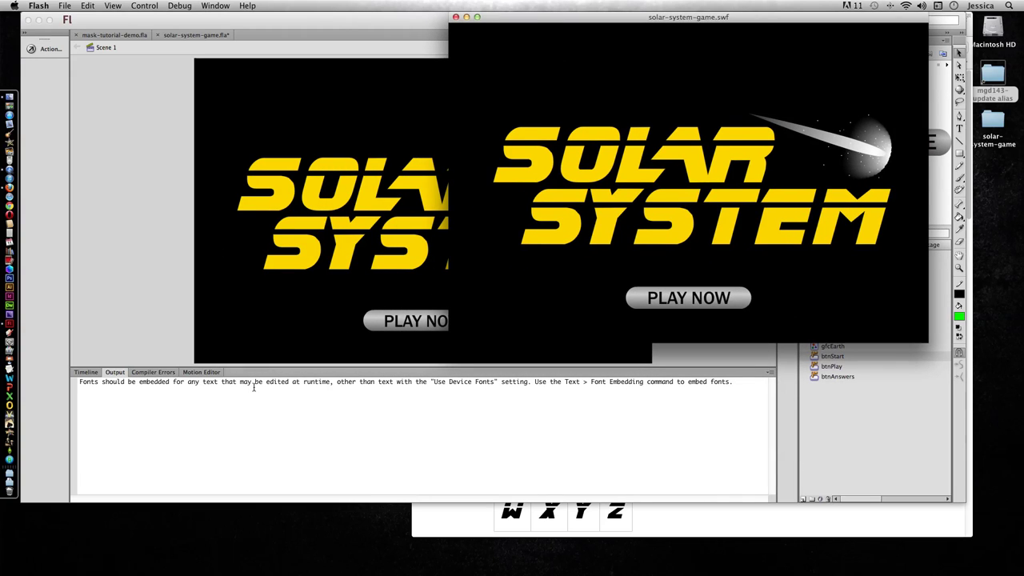
pyautogui.moveTo(710, 17); pyautogui.dragTo(428, 127)
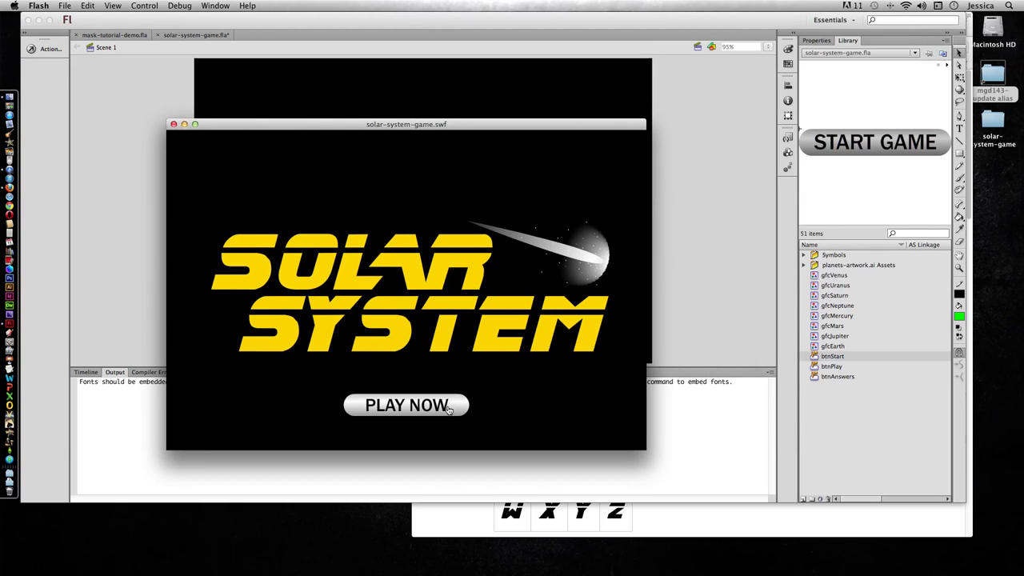
# Step: In the SWF, enter an astronaut name on the instructions screen and start the game
pyautogui.click(449, 409)
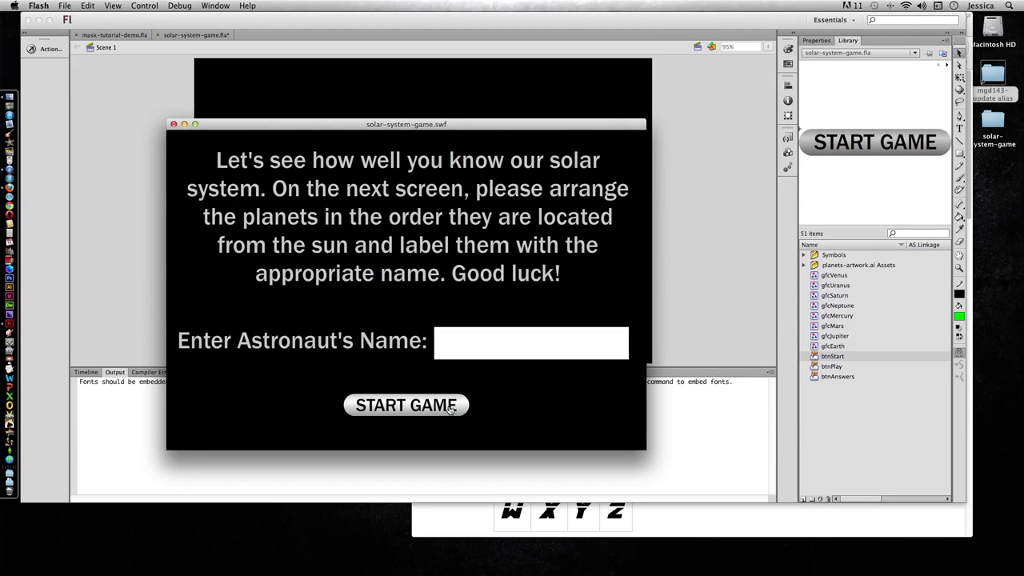
pyautogui.click(458, 347)
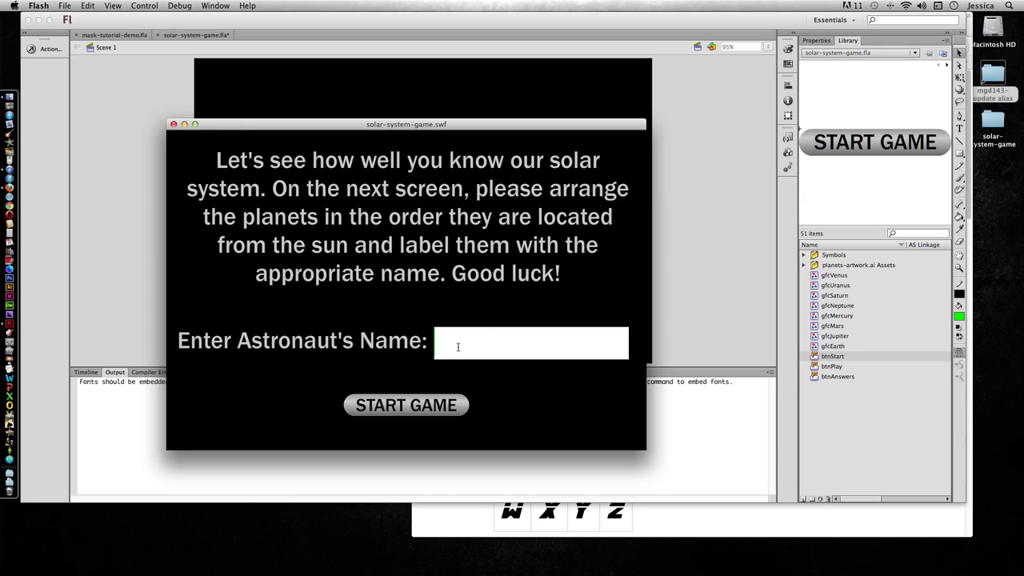
pyautogui.write('Jessica')
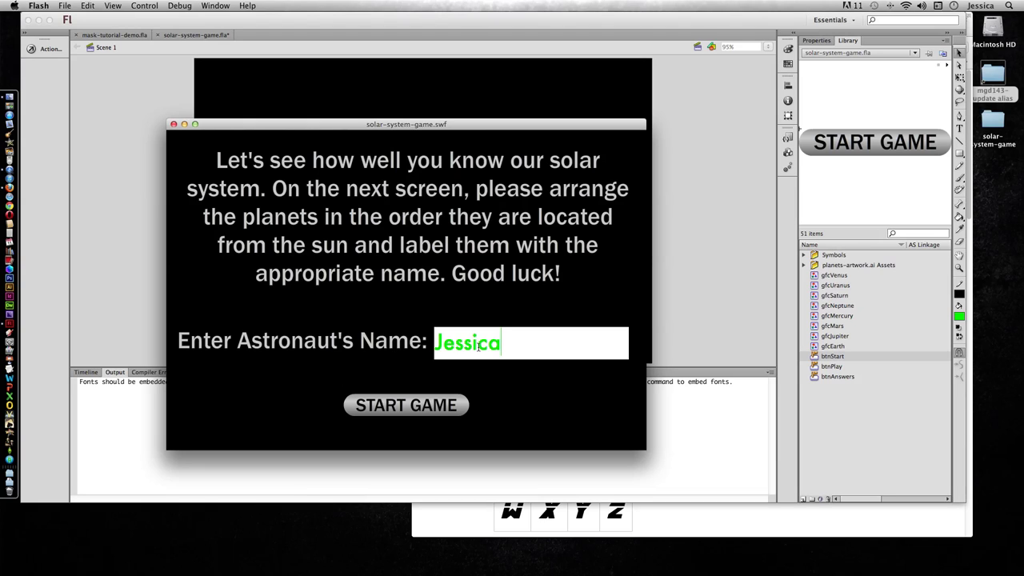
pyautogui.click(374, 410)
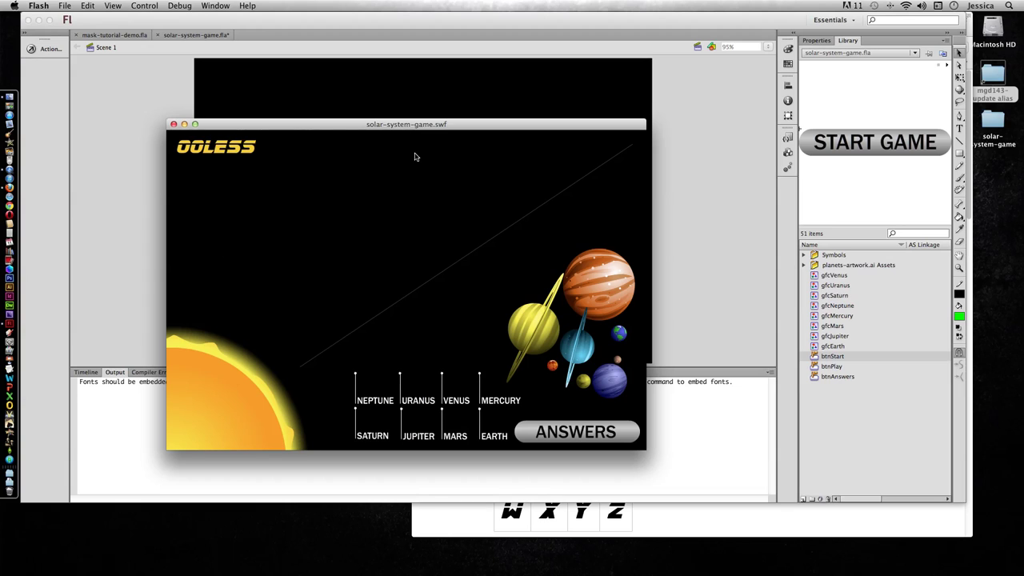
# Step: Close the SWF preview and open the mcSolarTitle symbol's text properties
pyautogui.click(173, 124)
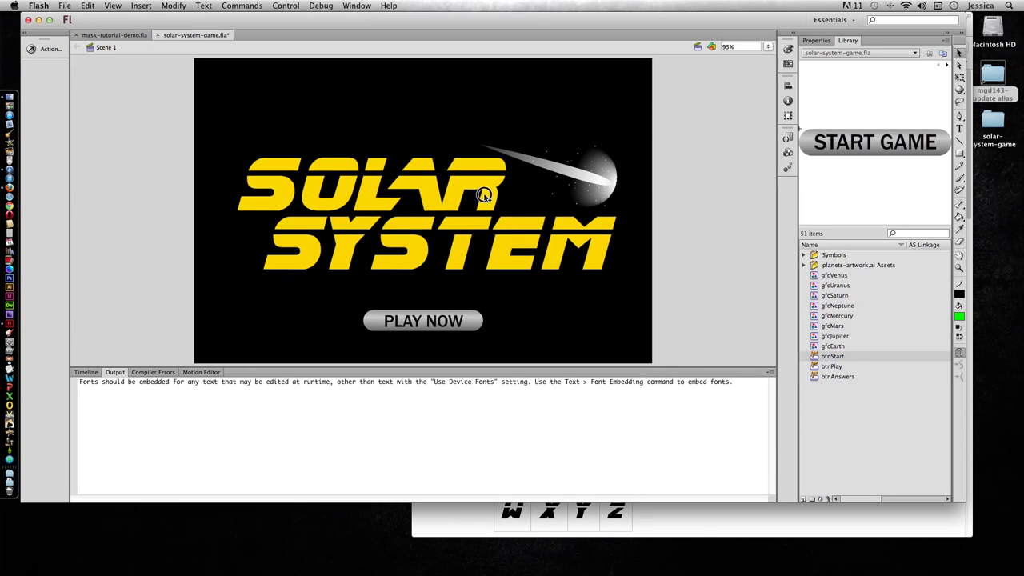
pyautogui.doubleClick(489, 188)
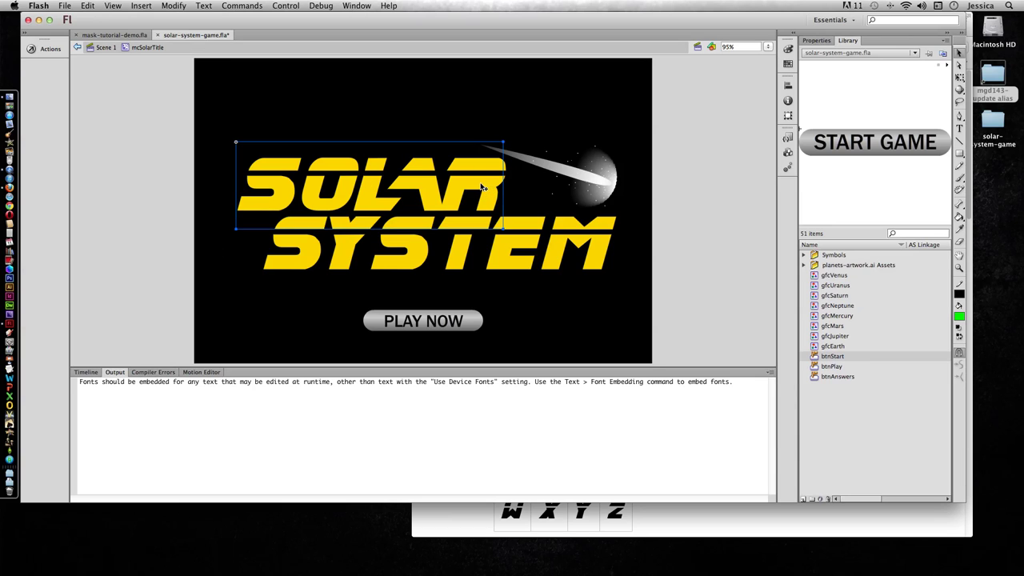
pyautogui.click(817, 41)
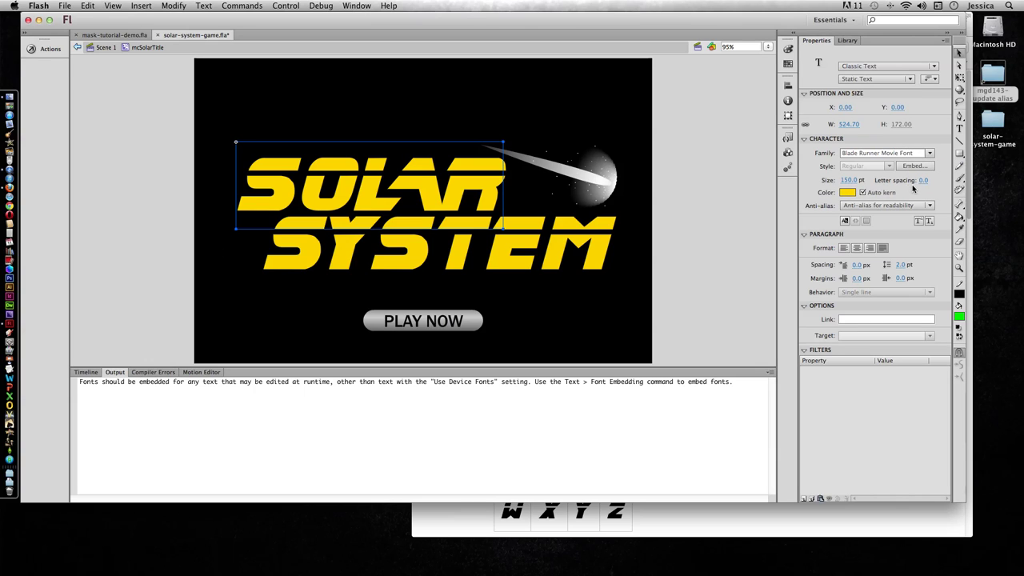
# Step: Name the embedded title font 'BladeRunner' and tick the uppercase, lowercase, numerals and punctuation ranges
pyautogui.click(911, 166)
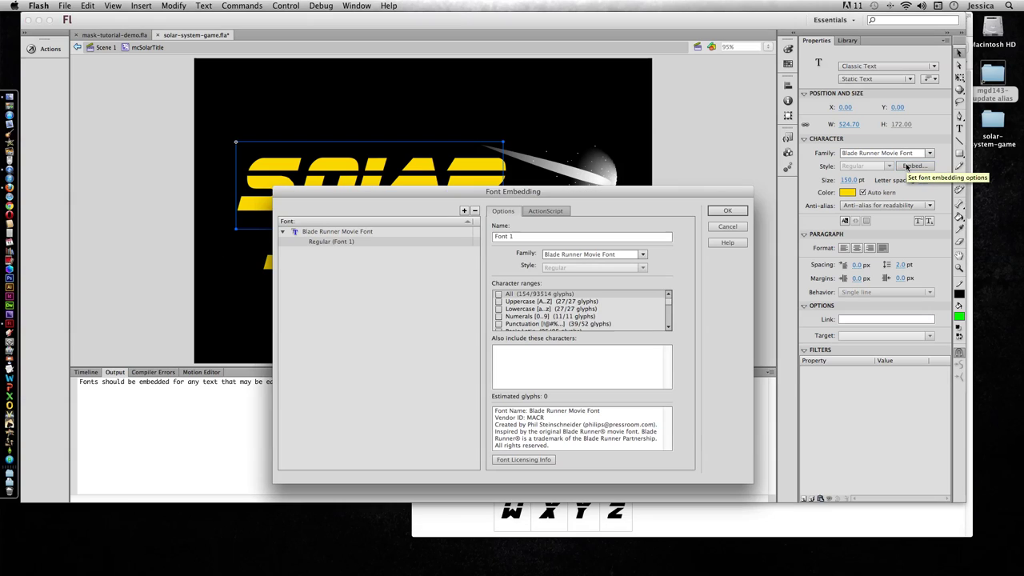
pyautogui.tripleClick(503, 239)
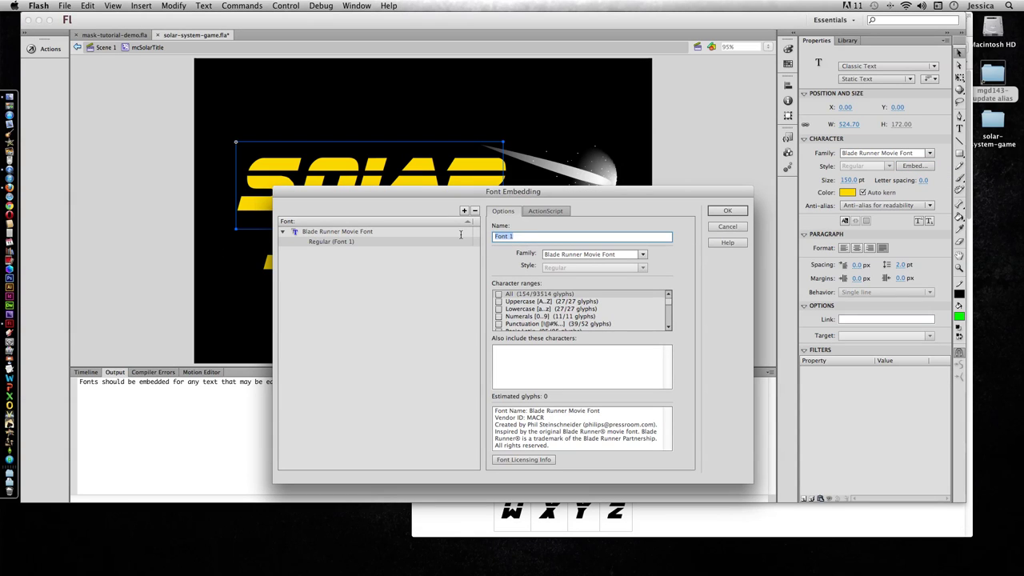
pyautogui.write('BladeRunner')
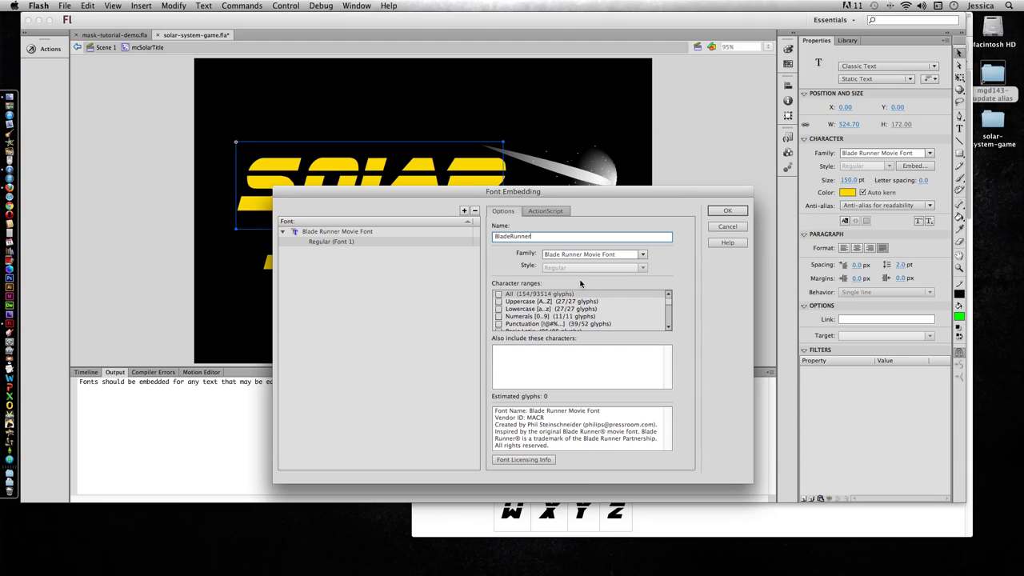
pyautogui.click(498, 302)
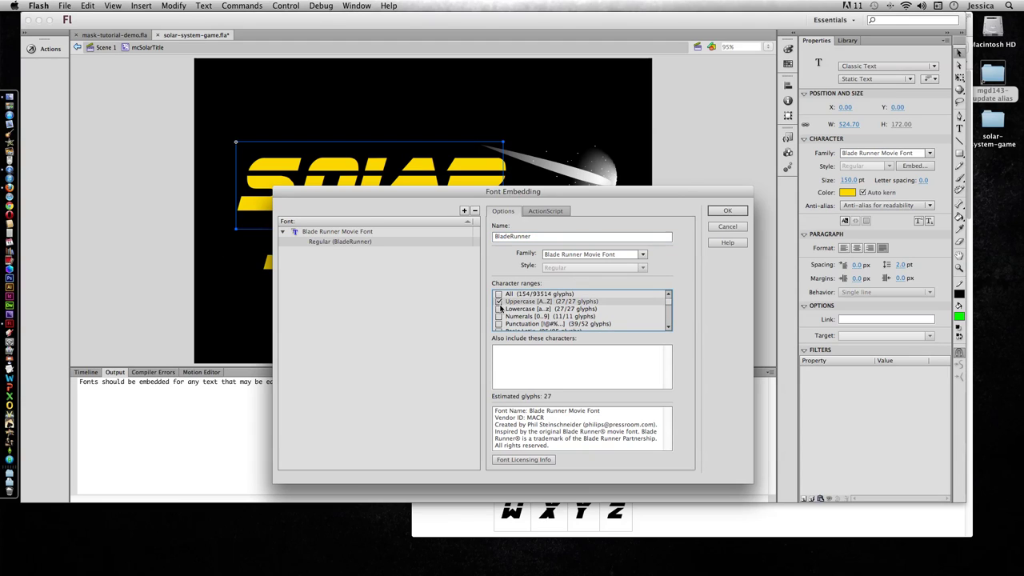
pyautogui.click(500, 310)
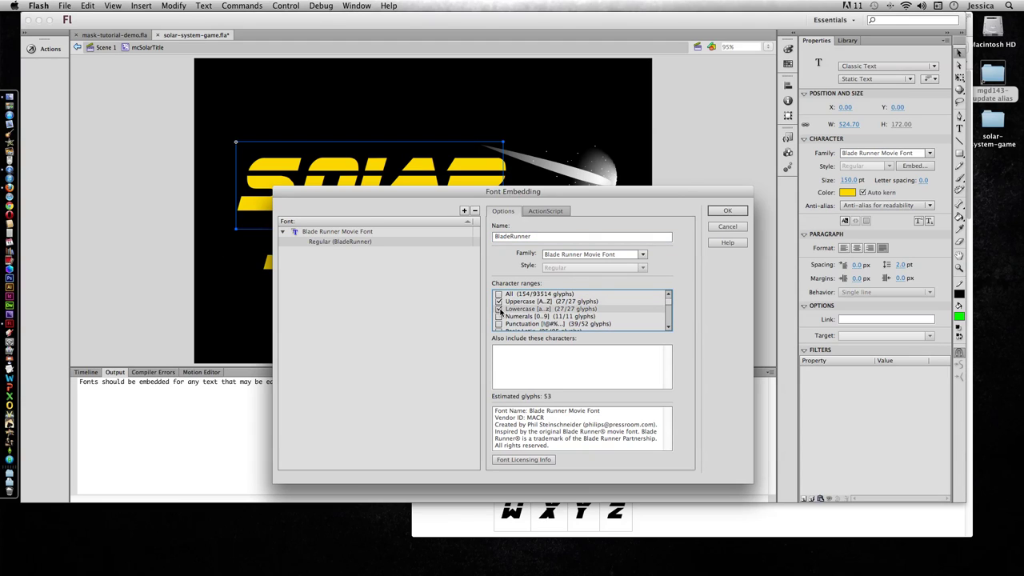
pyautogui.click(498, 317)
pyautogui.click(499, 324)
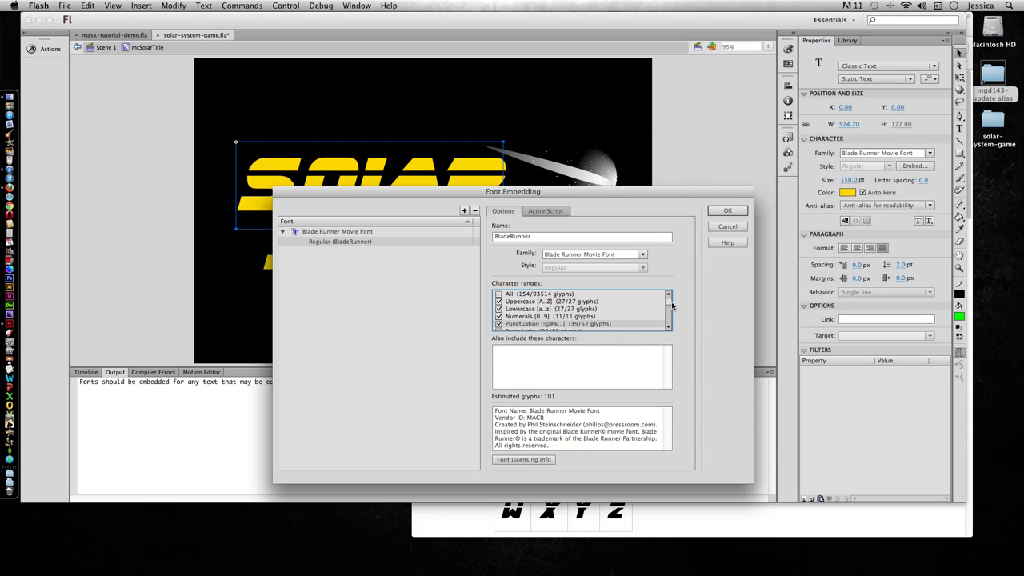
# Step: Switch the embedding to the All range (154 glyphs), clearing the separate ranges, and confirm
pyautogui.click(669, 328)
pyautogui.click(669, 328)
pyautogui.click(669, 327)
pyautogui.click(669, 328)
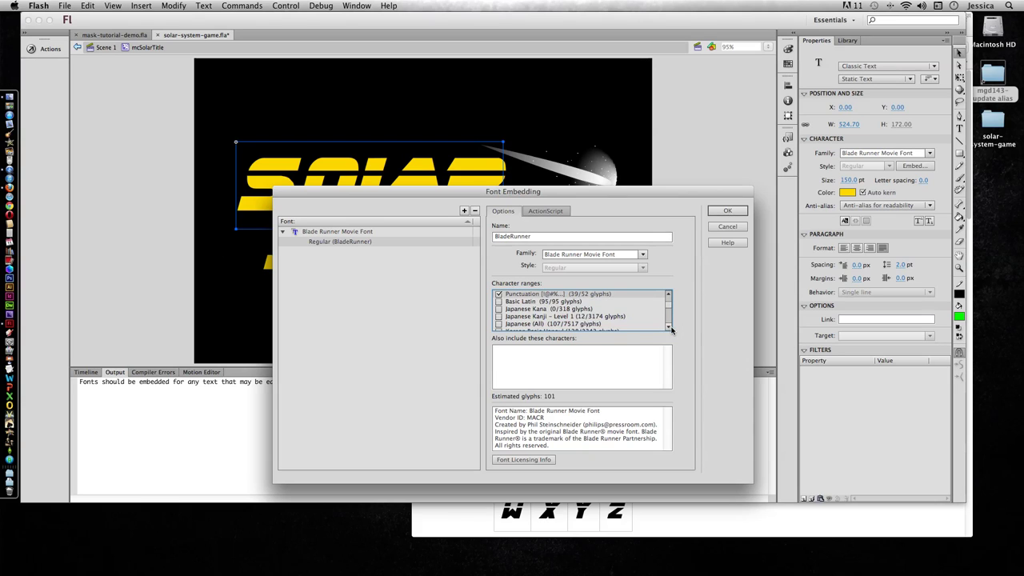
pyautogui.click(671, 328)
pyautogui.click(671, 328)
pyautogui.click(670, 327)
pyautogui.click(671, 327)
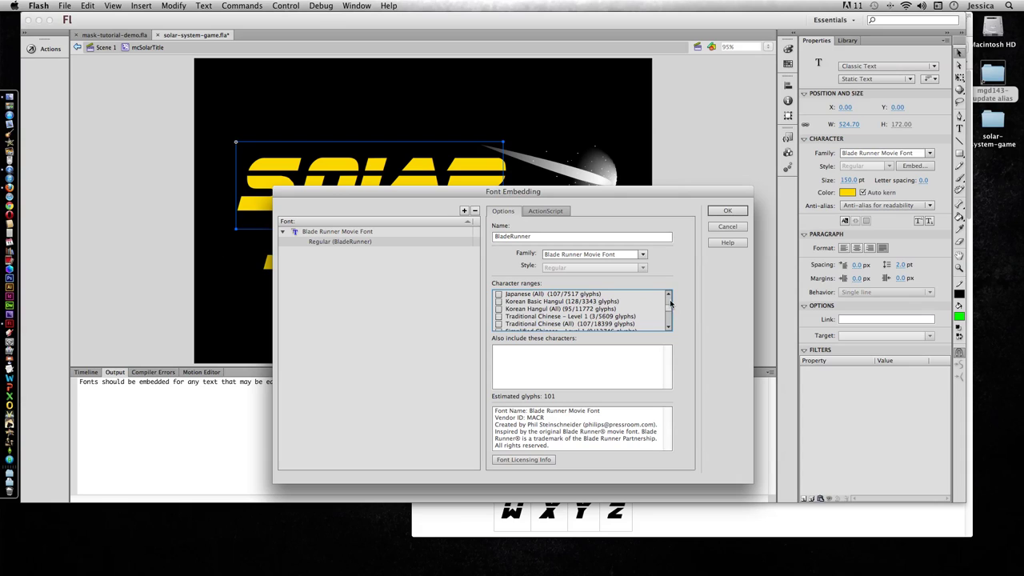
pyautogui.moveTo(670, 309); pyautogui.dragTo(670, 296)
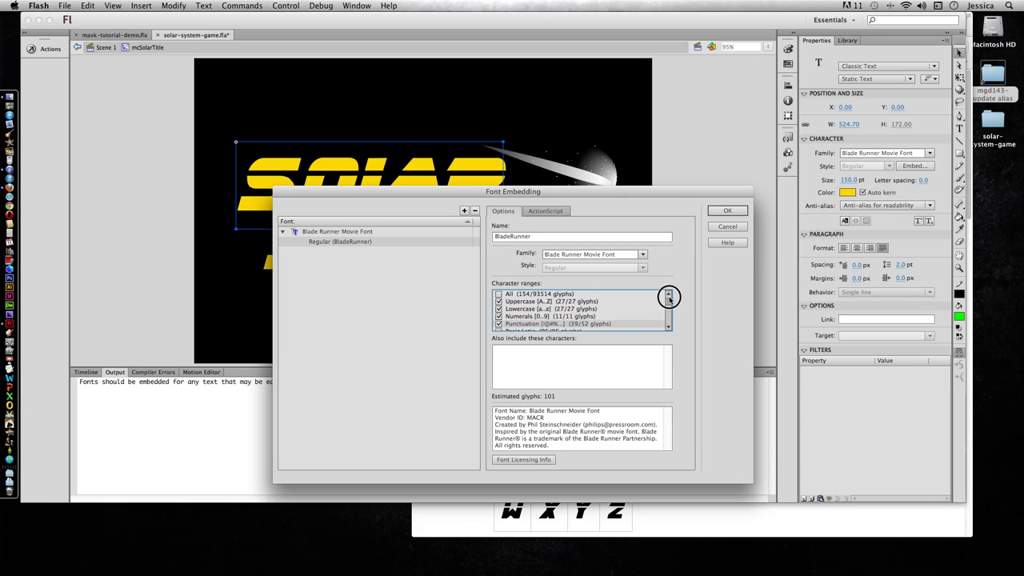
pyautogui.click(498, 294)
pyautogui.click(498, 302)
pyautogui.click(499, 309)
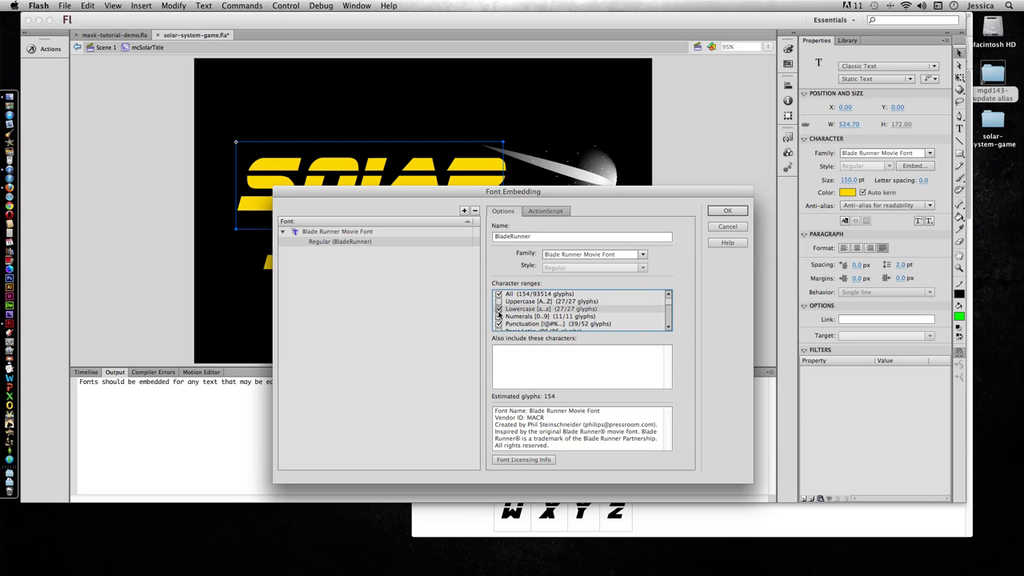
pyautogui.click(498, 316)
pyautogui.click(500, 324)
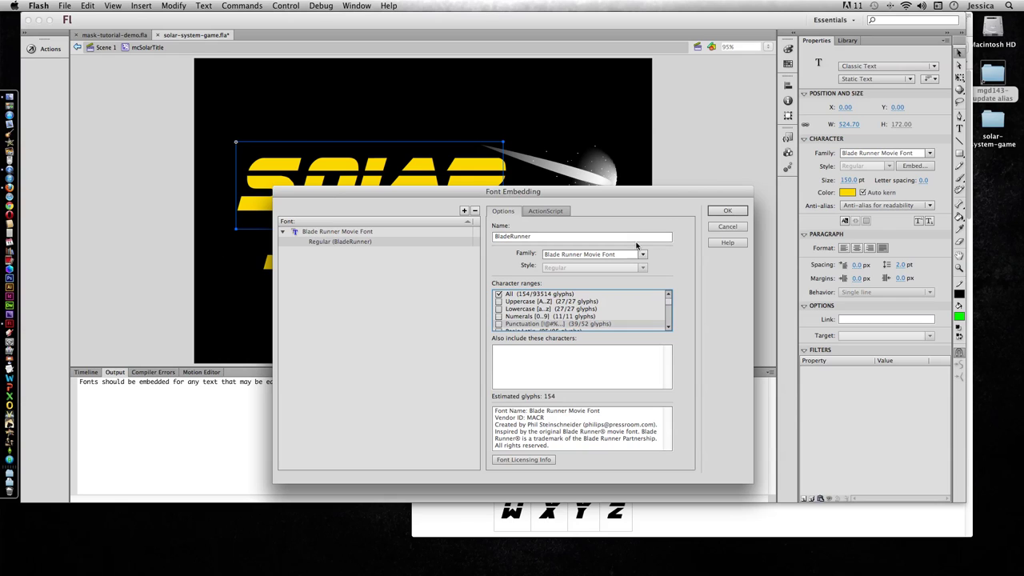
pyautogui.click(724, 213)
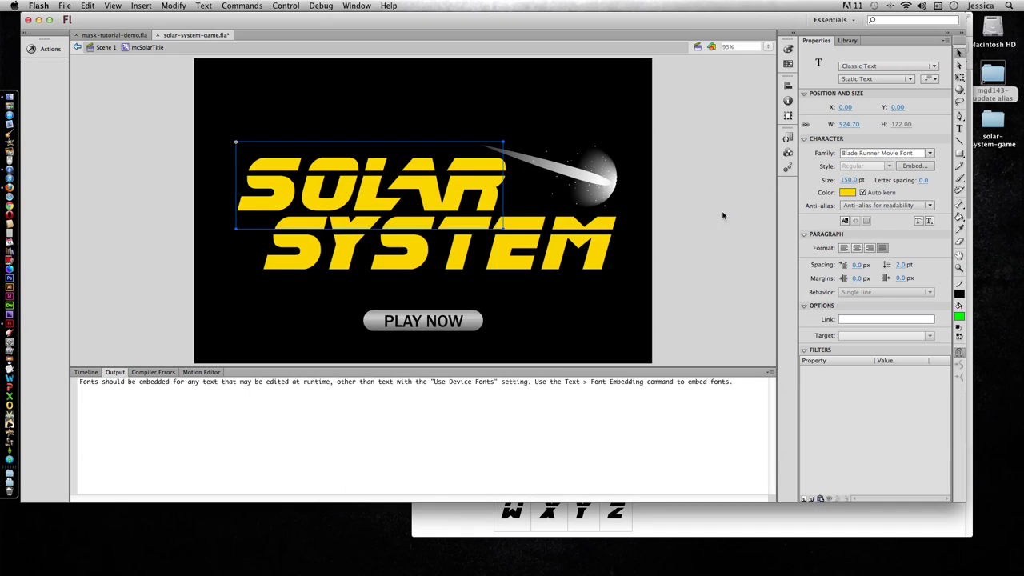
# Step: Check the new BladeRunner font item in the Library and test the movie again
pyautogui.click(847, 40)
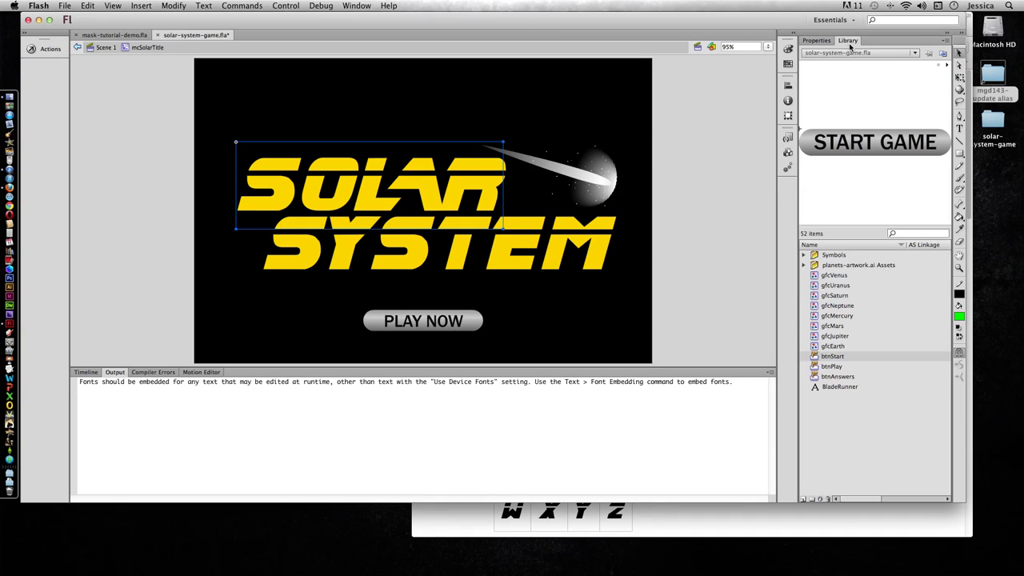
pyautogui.click(816, 389)
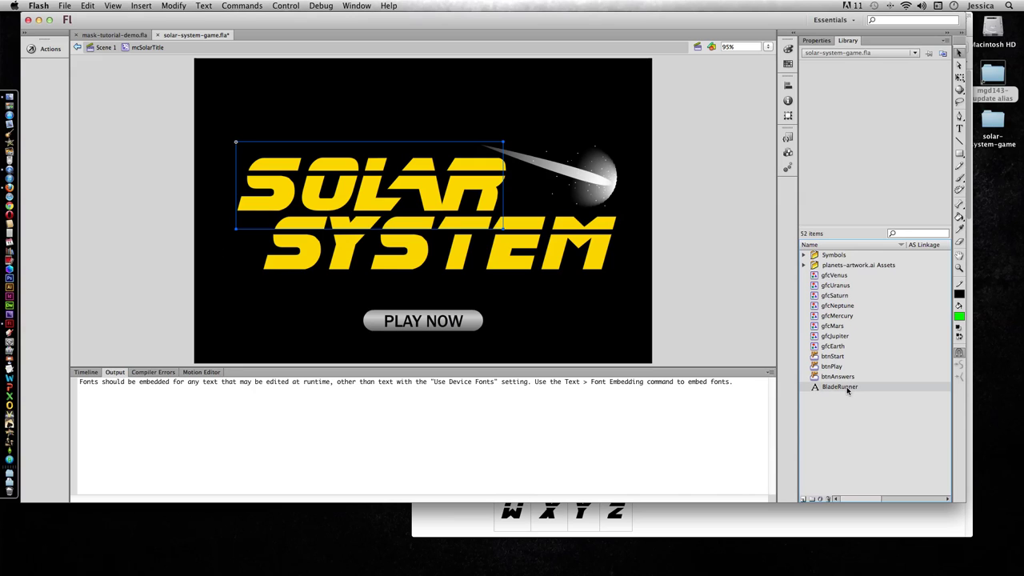
pyautogui.hscroll(2, 844, 389)
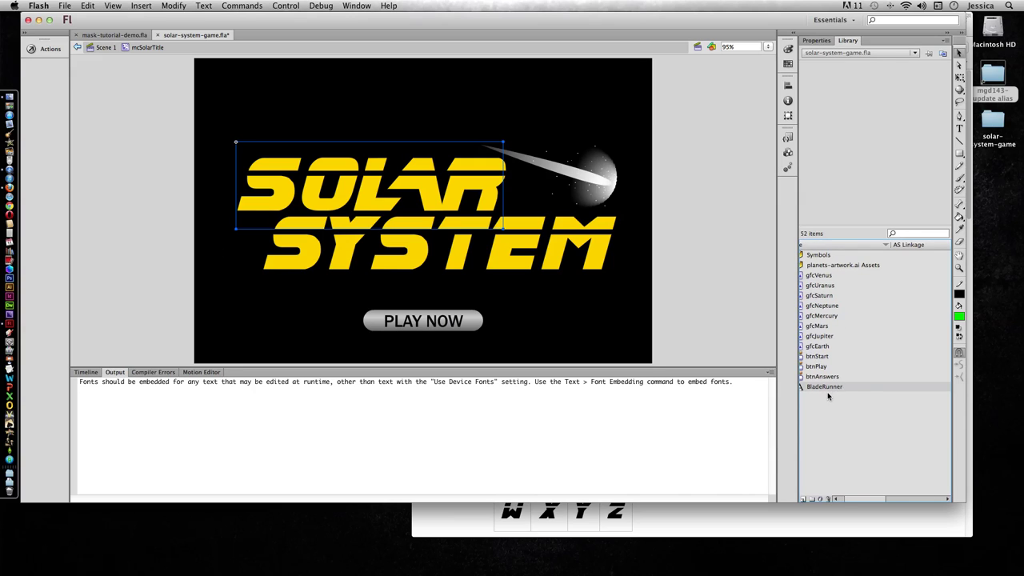
pyautogui.hscroll(-2, 842, 391)
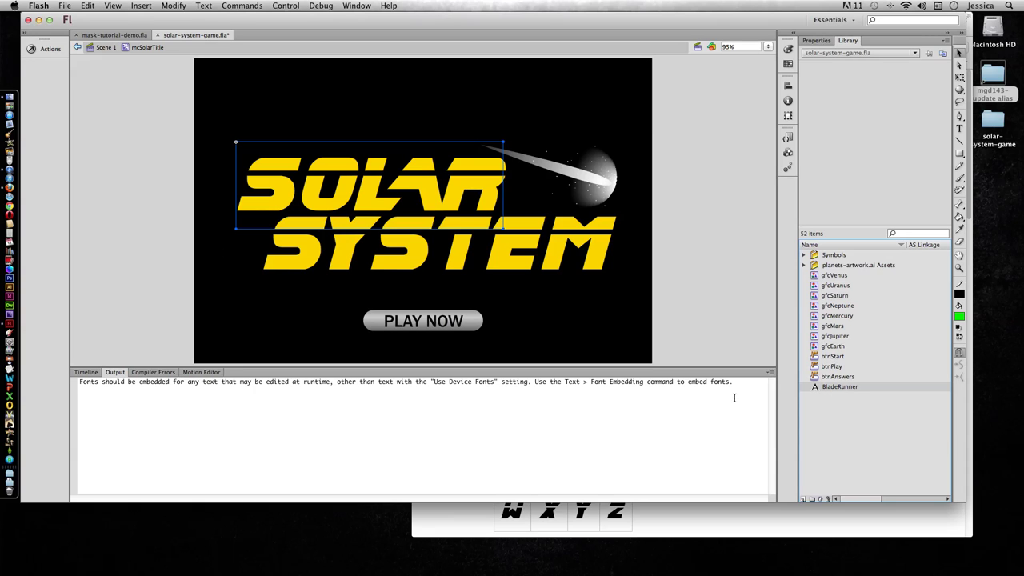
pyautogui.press('super+Return')
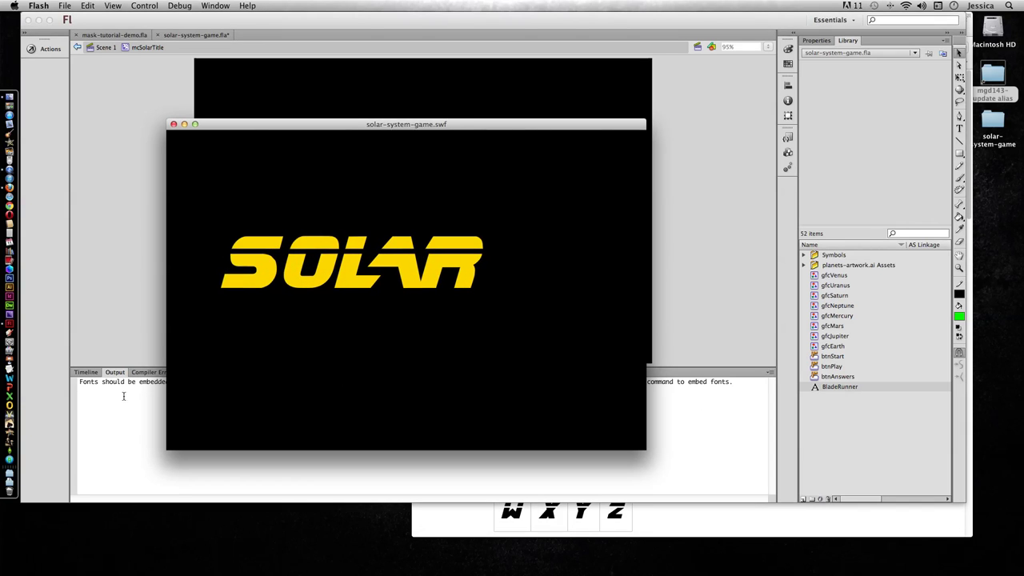
# Step: Close the test movie and go to frame 96 of Scene 1 with the instructions screen
pyautogui.click(174, 124)
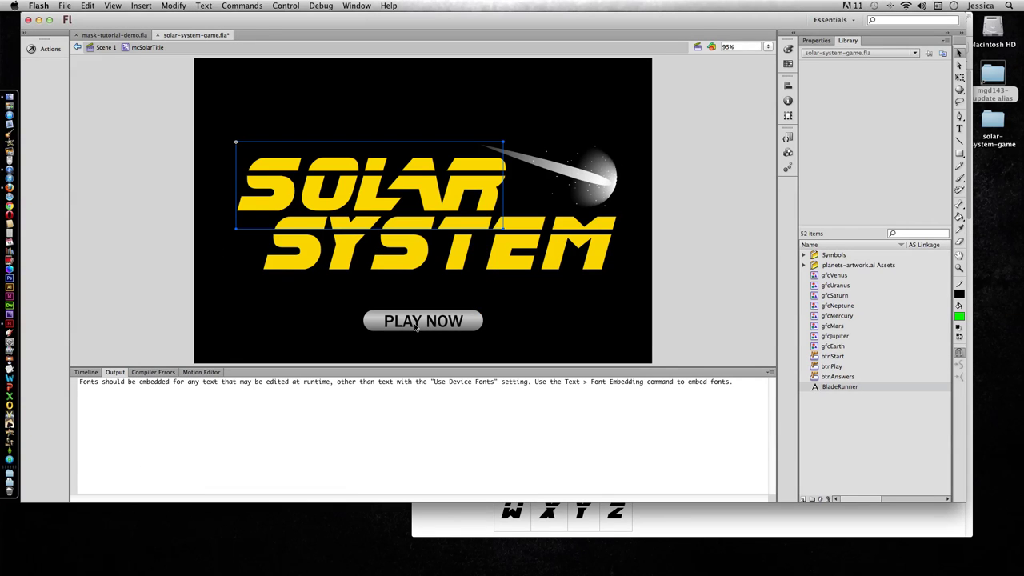
pyautogui.click(86, 373)
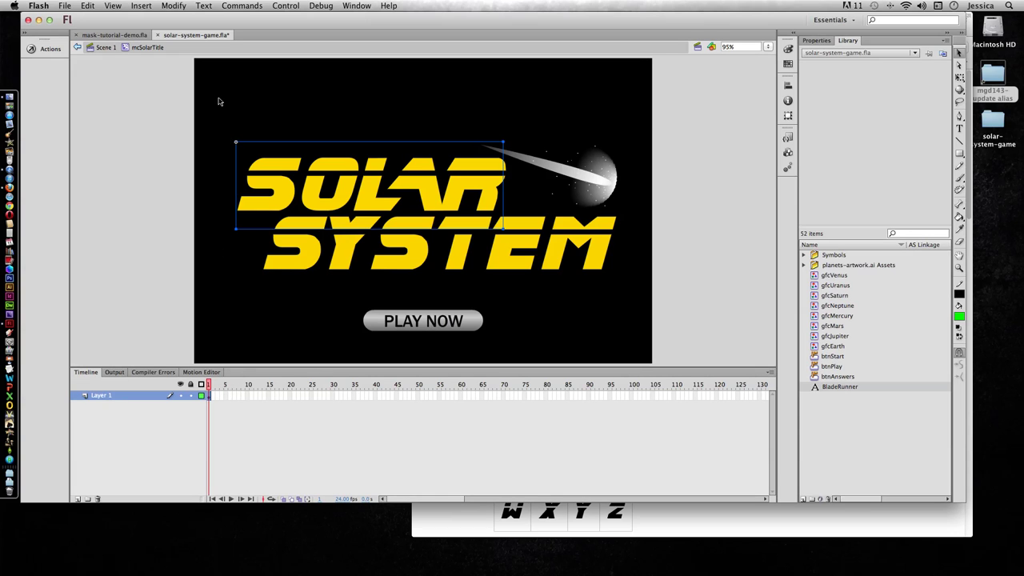
pyautogui.click(99, 48)
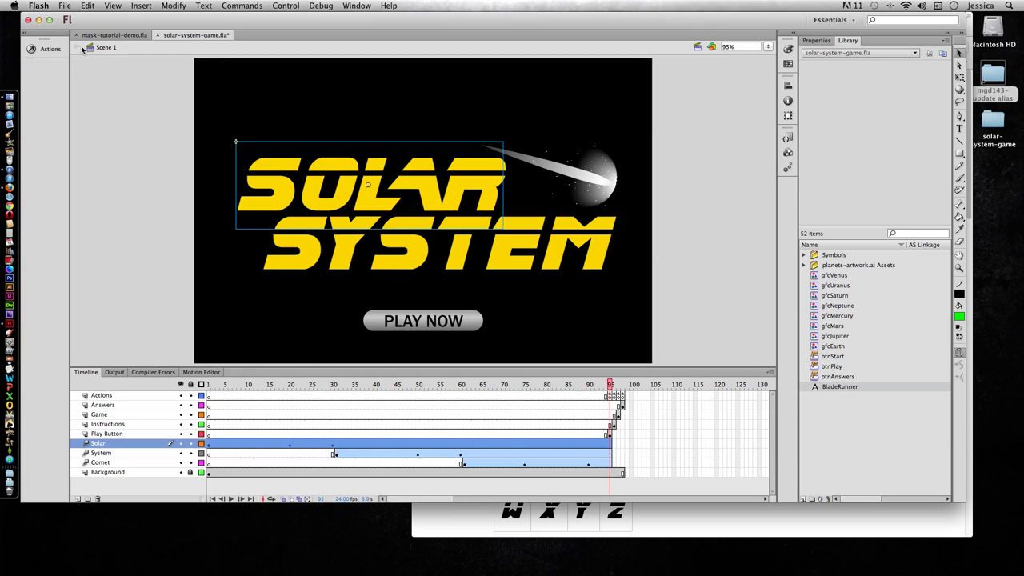
pyautogui.click(614, 385)
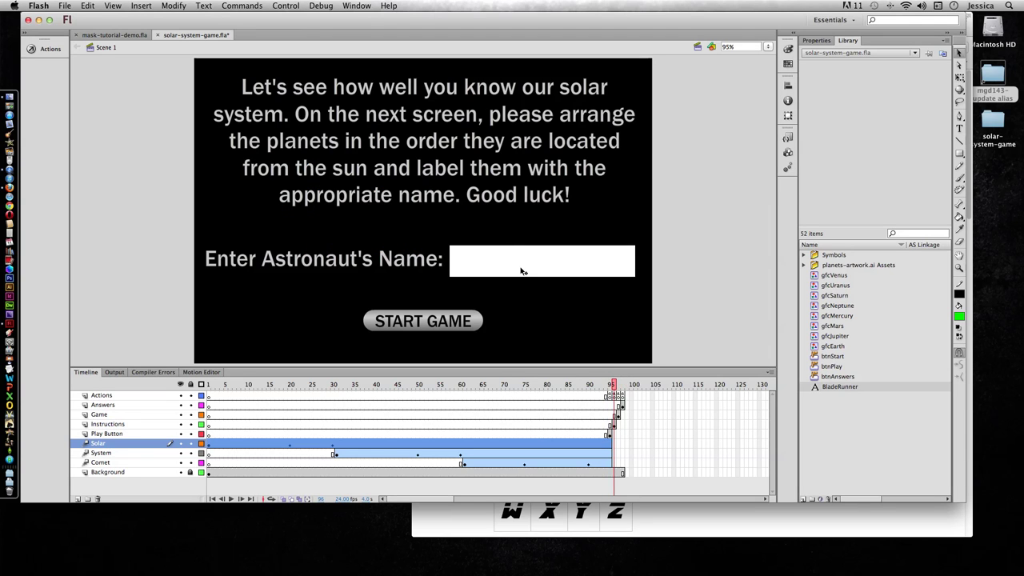
# Step: Embed the name label's Franklin Gothic Medium Regular font under the name FranklinGothicMedReg
pyautogui.click(357, 264)
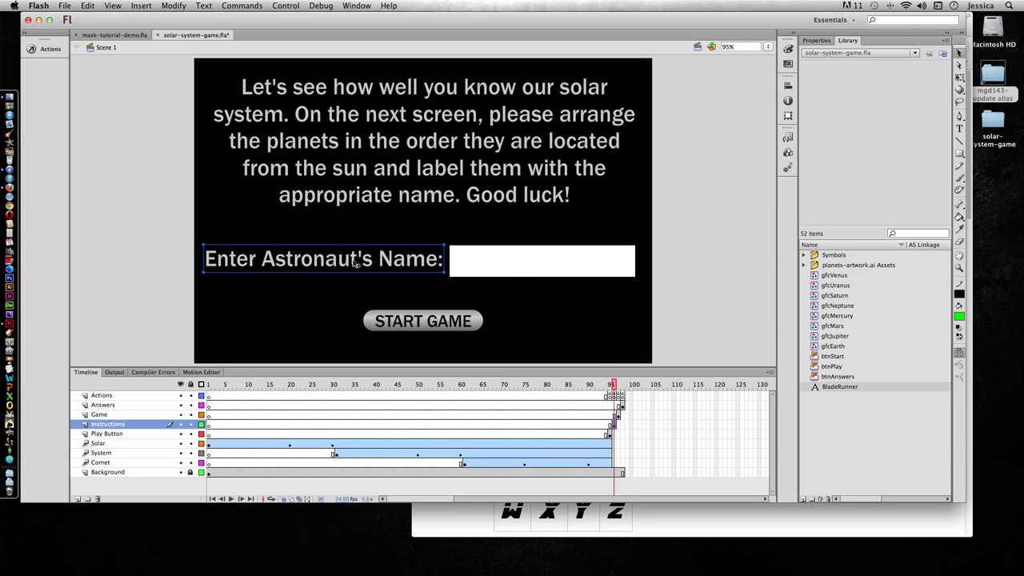
pyautogui.click(817, 40)
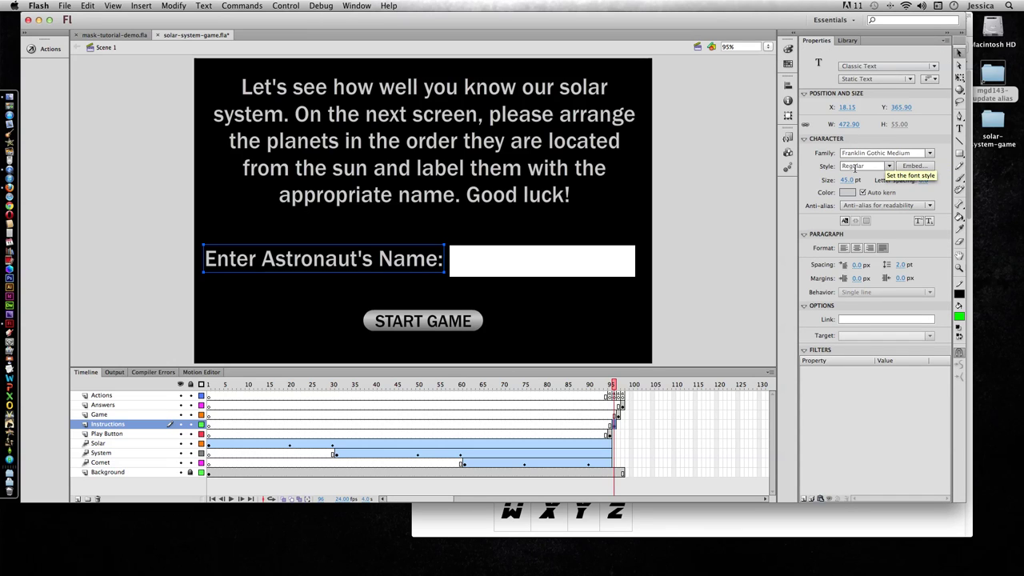
pyautogui.click(913, 166)
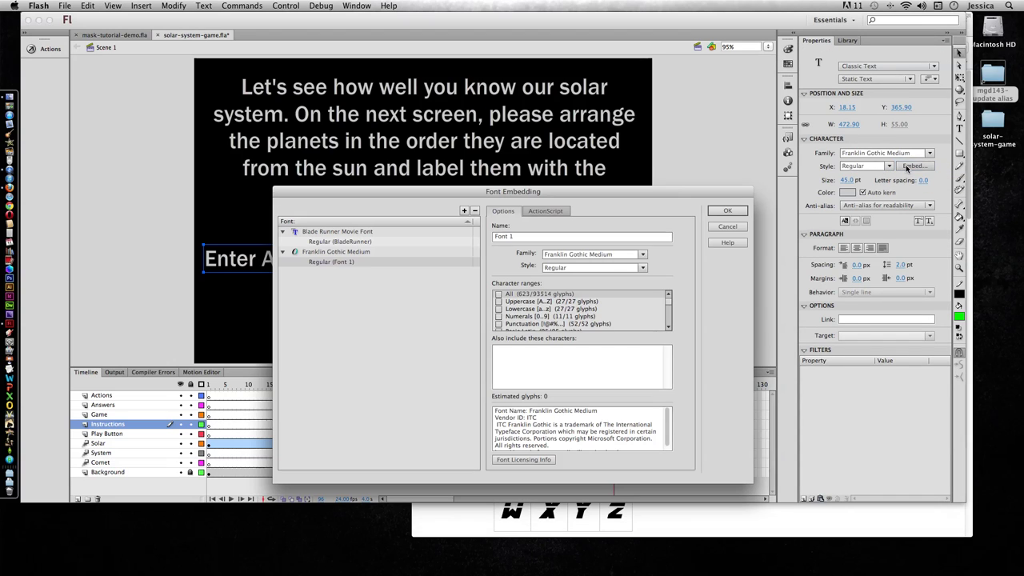
pyautogui.tripleClick(524, 239)
pyautogui.write('F')
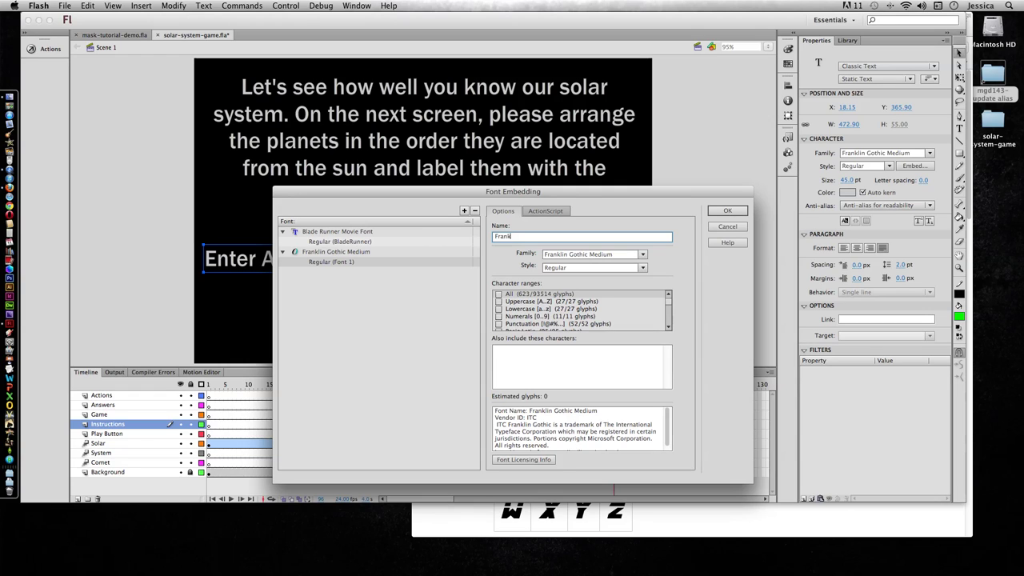
pyautogui.press('BackSpace')
pyautogui.press('BackSpace')
pyautogui.press('BackSpace')
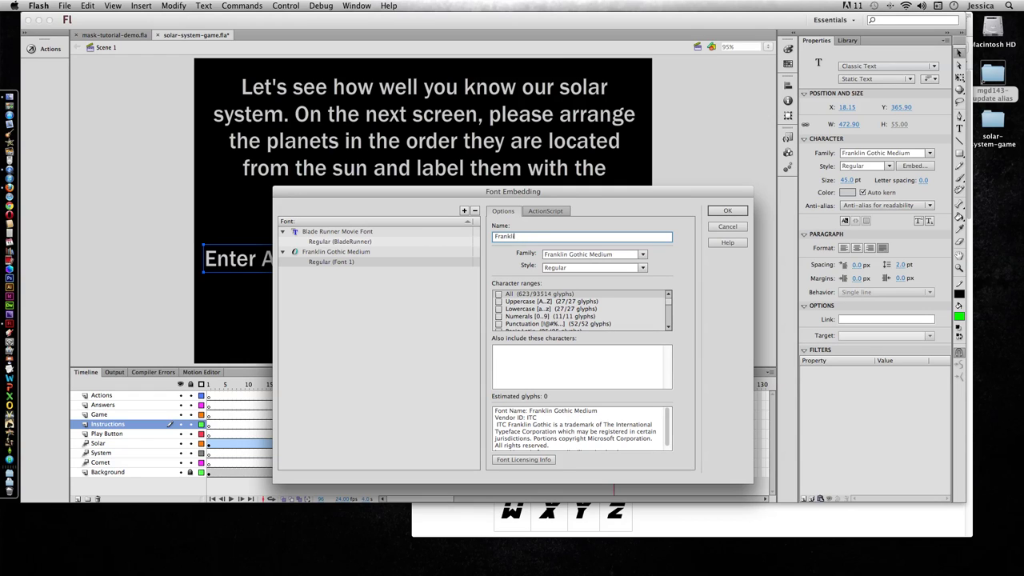
pyautogui.write('inGothicMedRe')
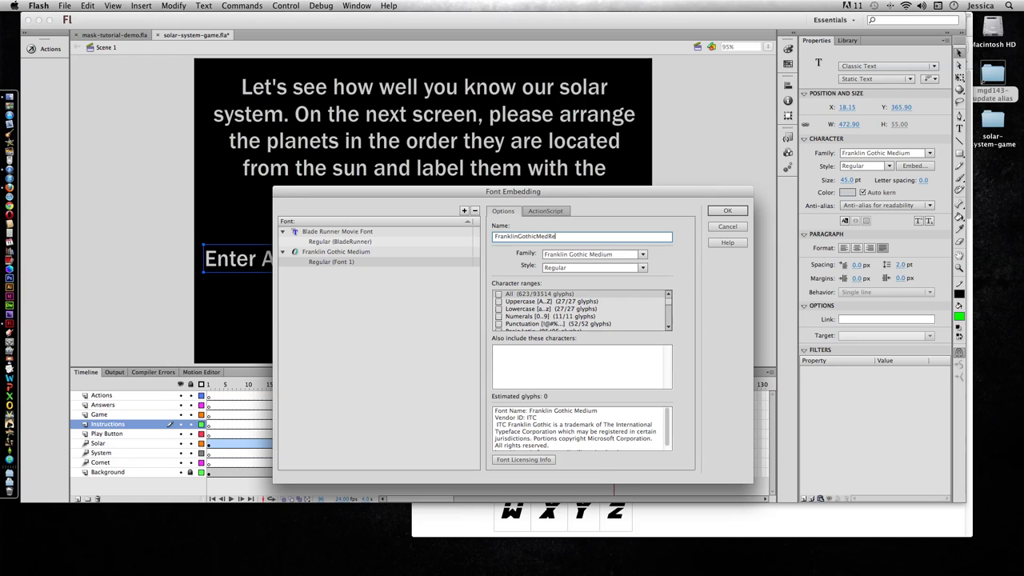
pyautogui.write('g')
pyautogui.click(500, 296)
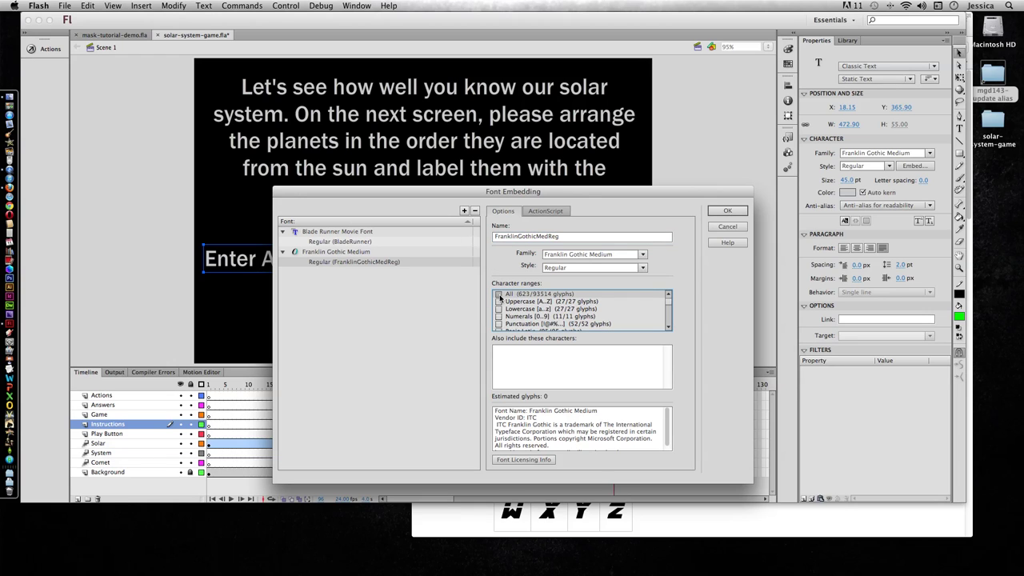
# Step: Confirm the font embedding, then try Italic on the label and undo it
pyautogui.click(727, 211)
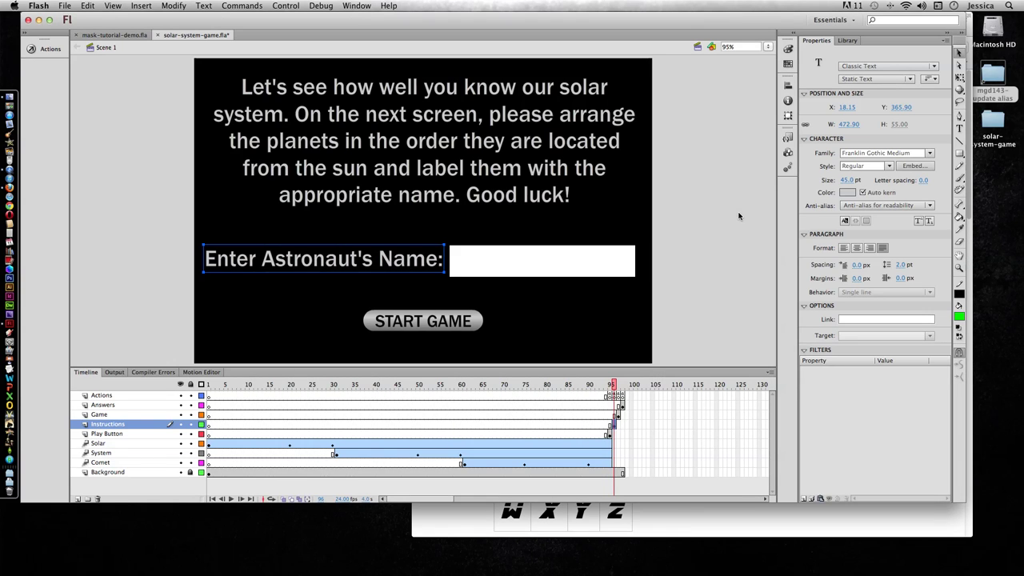
pyautogui.click(886, 166)
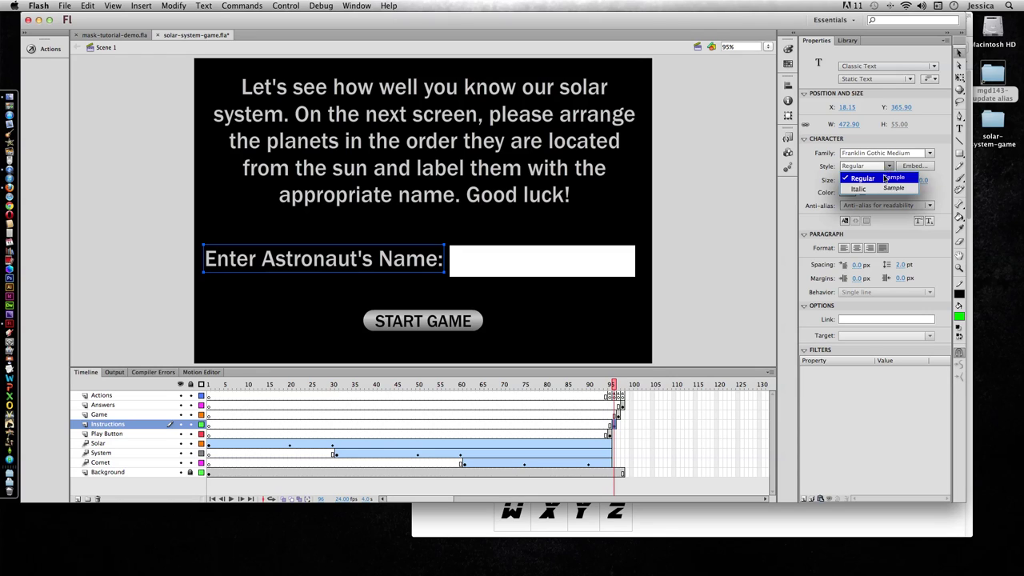
pyautogui.click(871, 190)
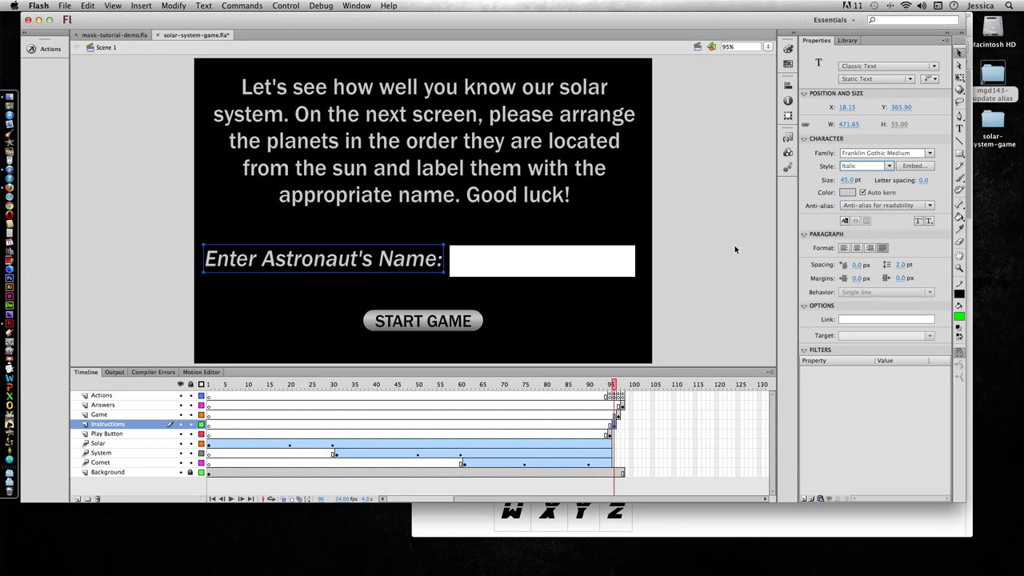
pyautogui.press('super+z')
# Step: Set the astronaut name input field's font to Franklin Gothic Medium, Regular style
pyautogui.click(492, 265)
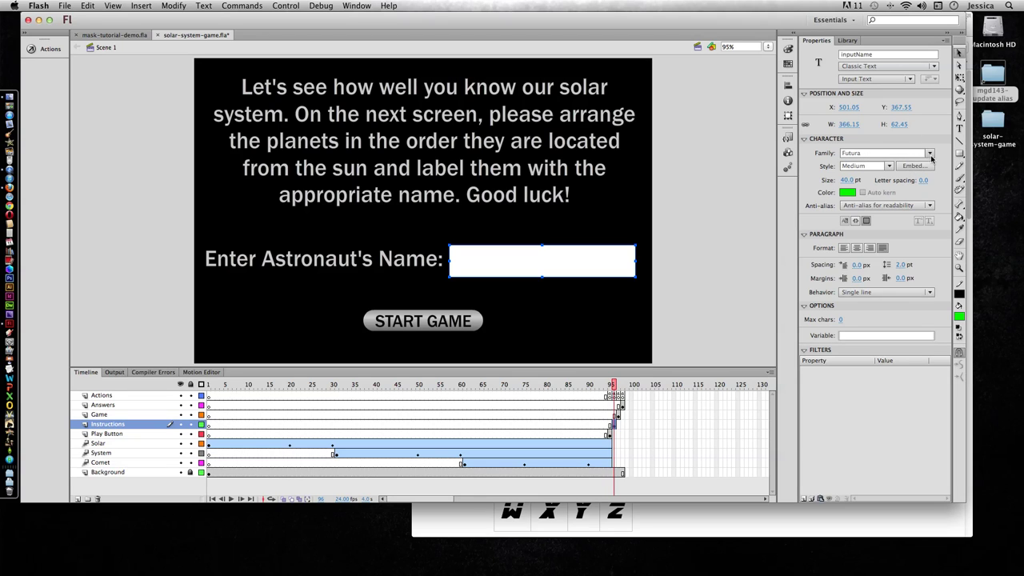
pyautogui.click(887, 153)
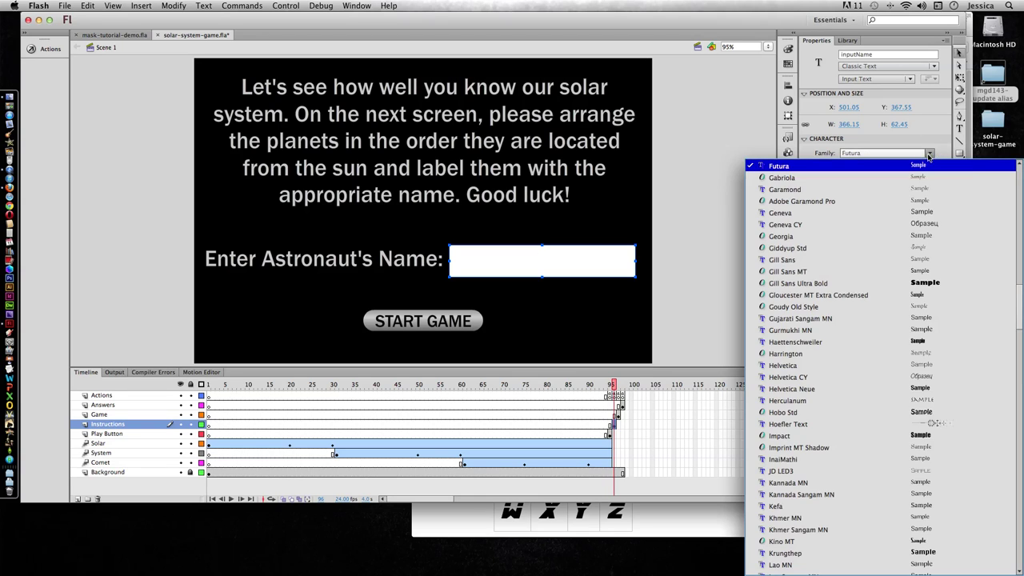
pyautogui.scroll(2, 886, 187)
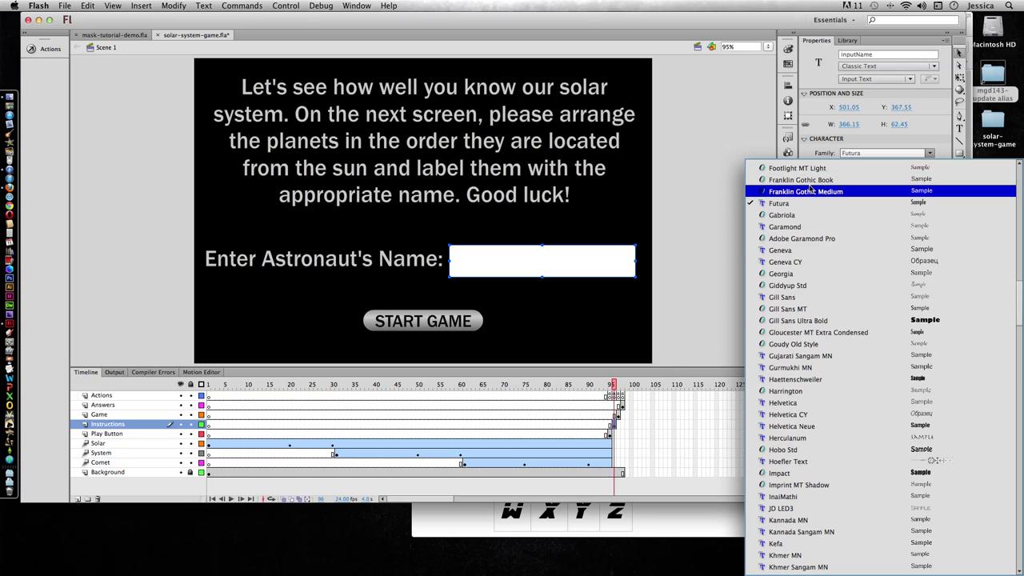
pyautogui.click(810, 191)
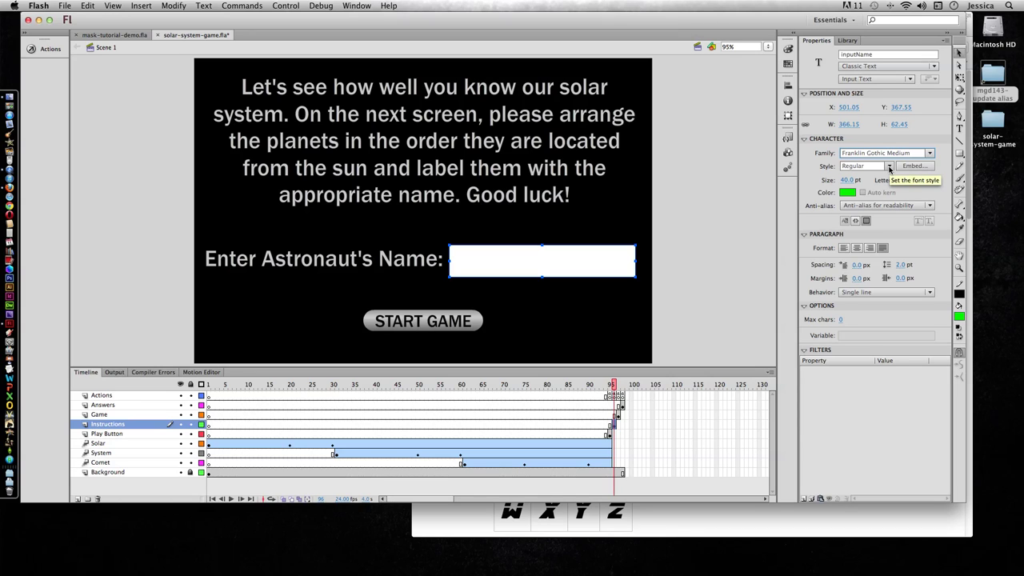
pyautogui.click(889, 167)
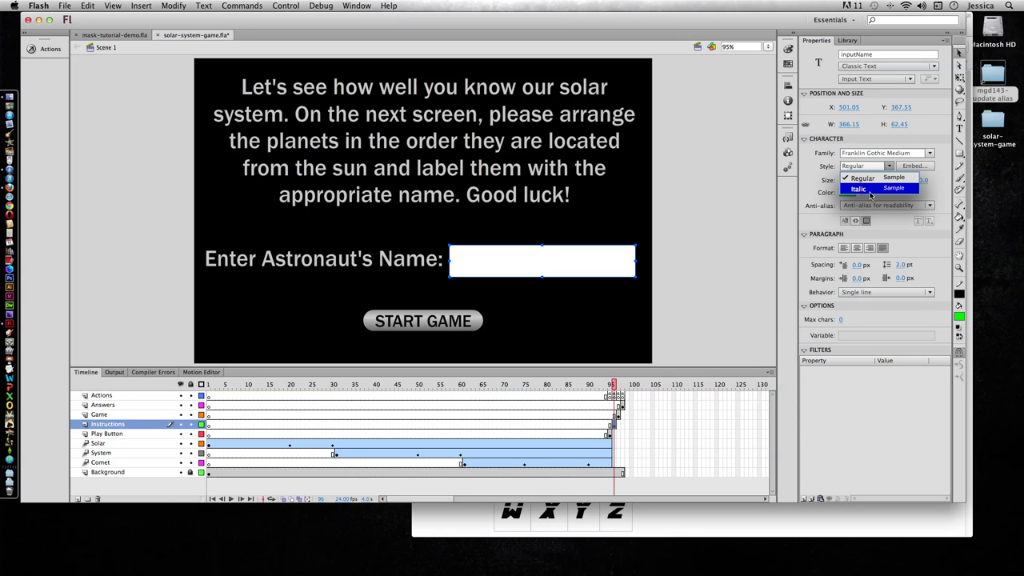
pyautogui.click(941, 171)
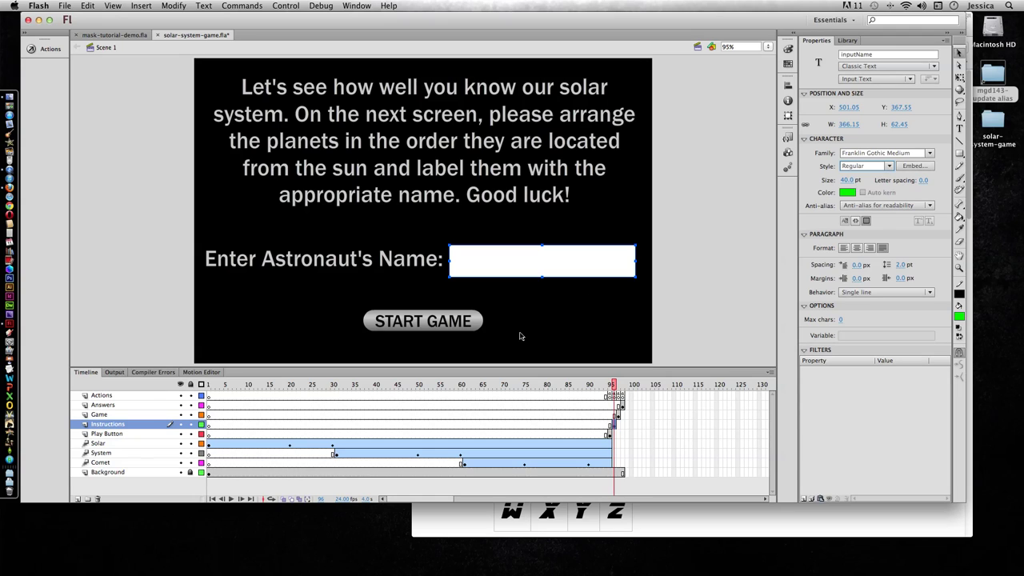
# Step: Inspect the START GAME button's text font, then return to Scene 1 and deselect everything
pyautogui.click(432, 325)
pyautogui.doubleClick(432, 324)
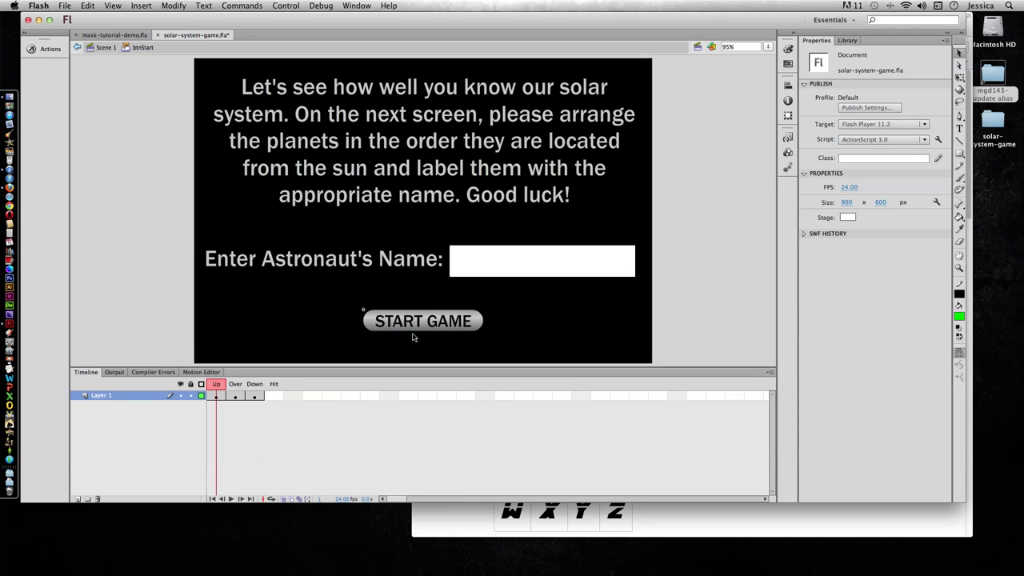
pyautogui.click(432, 327)
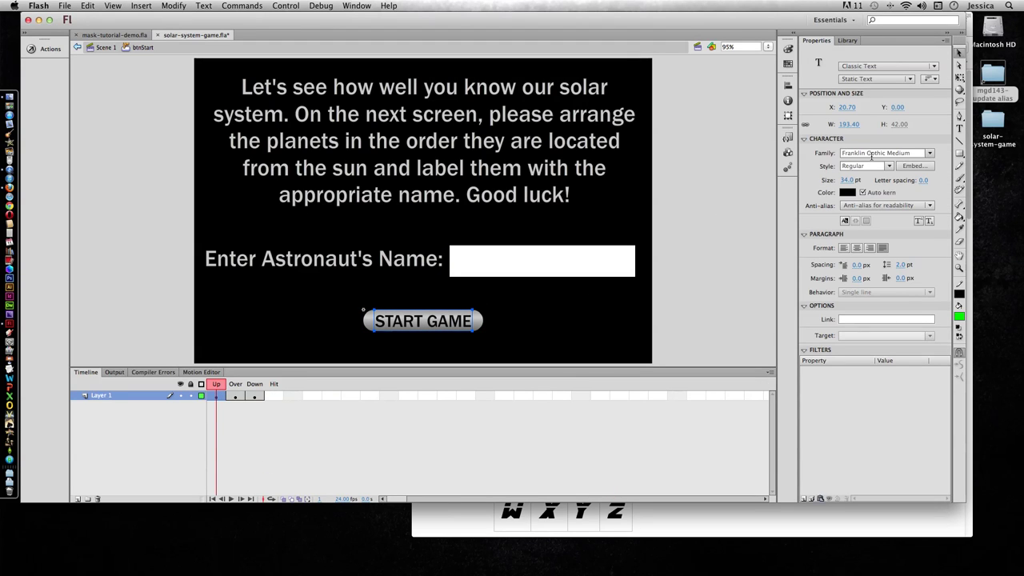
pyautogui.click(78, 48)
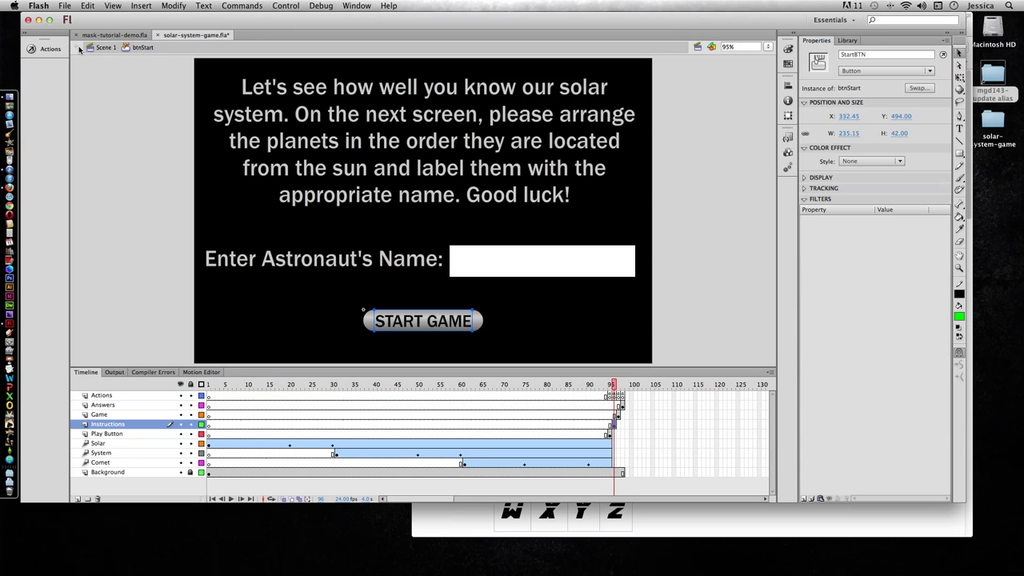
pyautogui.click(677, 279)
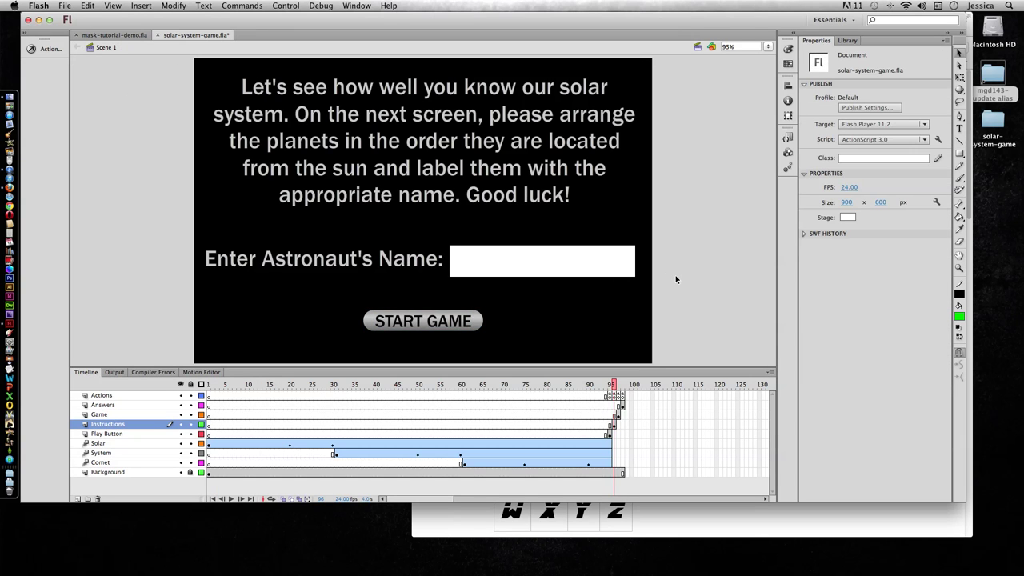
# Step: Test the SWF, enter an astronaut name, and start the game to confirm the GOOD LUCK greeting
pyautogui.press('super+Return')
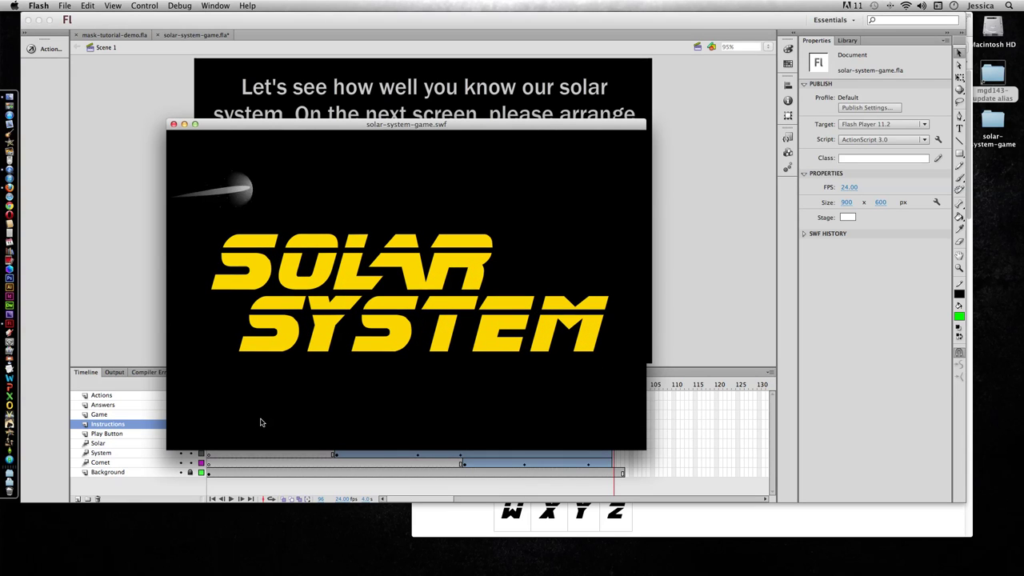
pyautogui.click(432, 408)
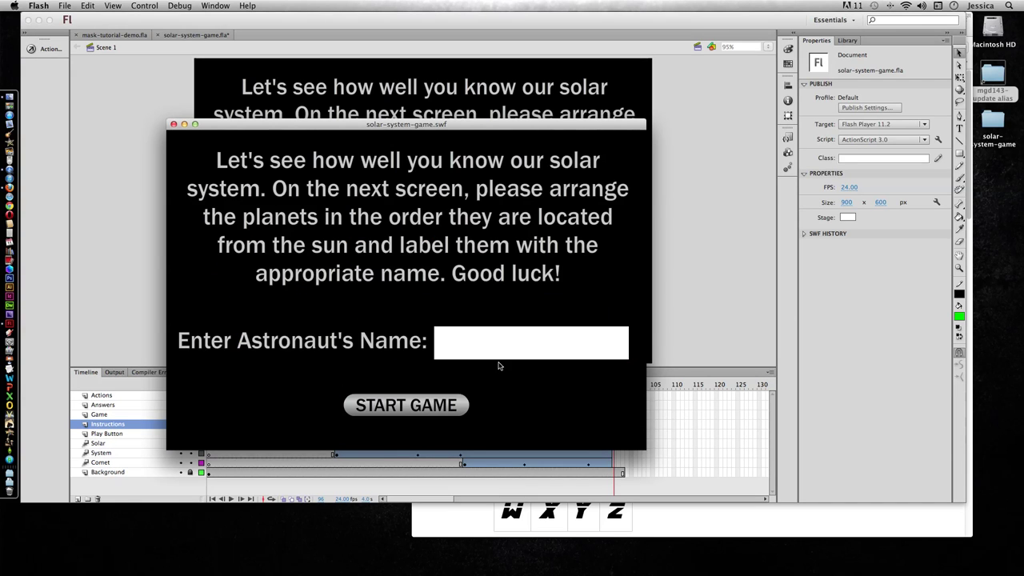
pyautogui.click(494, 356)
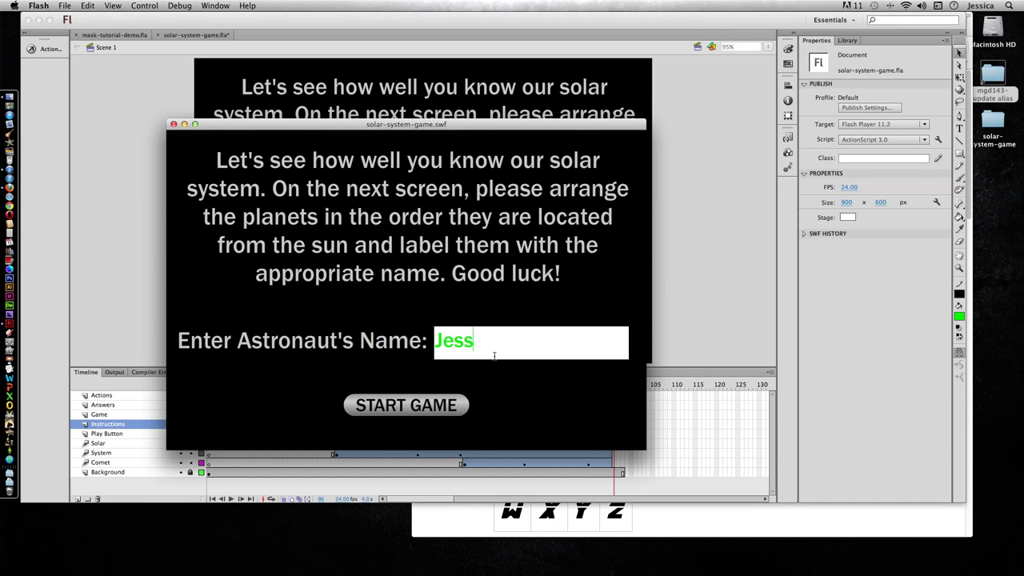
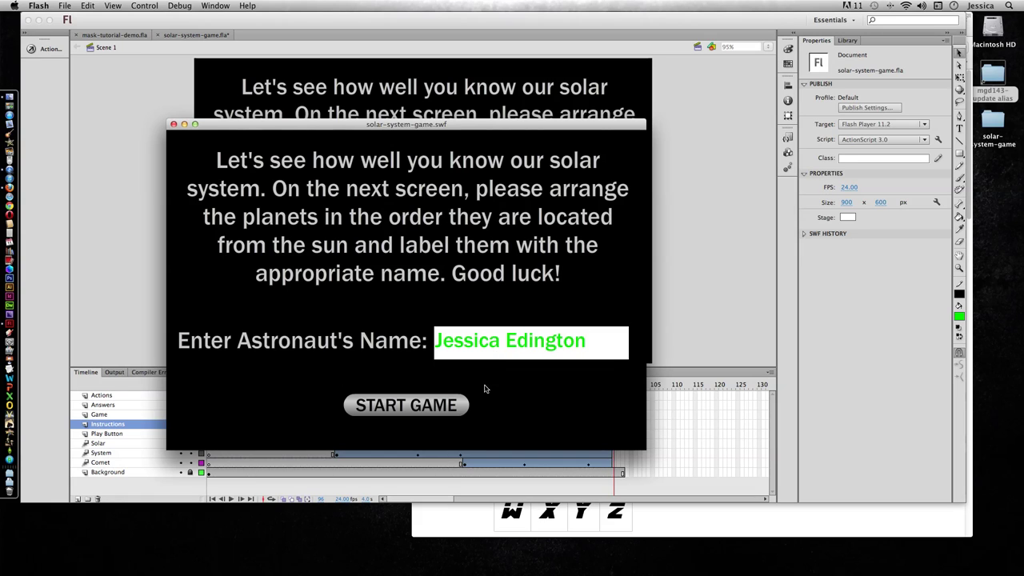
pyautogui.click(453, 406)
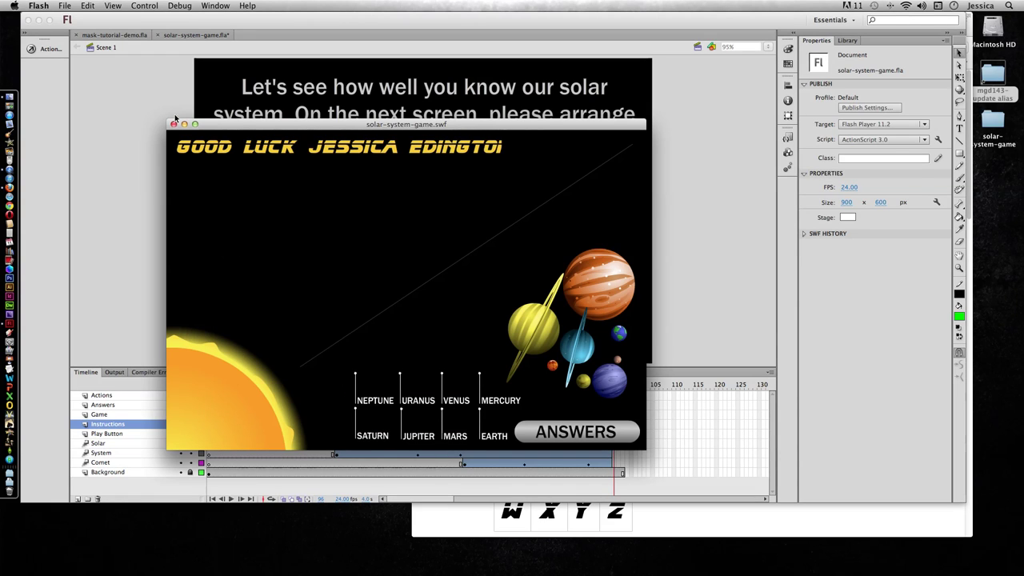